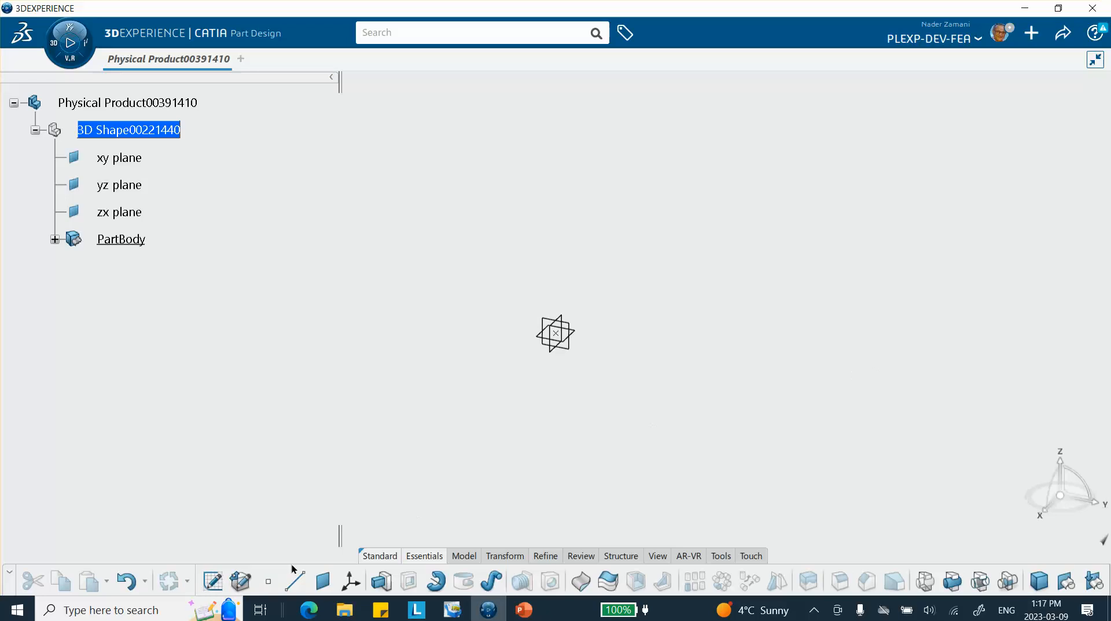
# - Create a coordinate point at Y = 40 mm, leaving X and Z at 0 mm
pyautogui.click(268, 581)
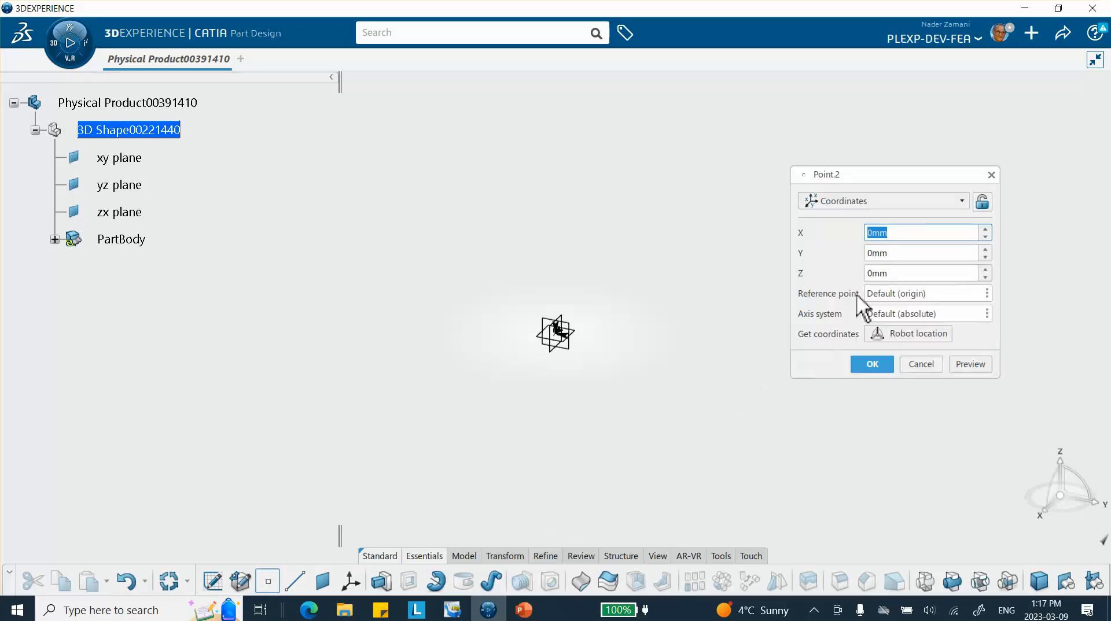
pyautogui.click(901, 255)
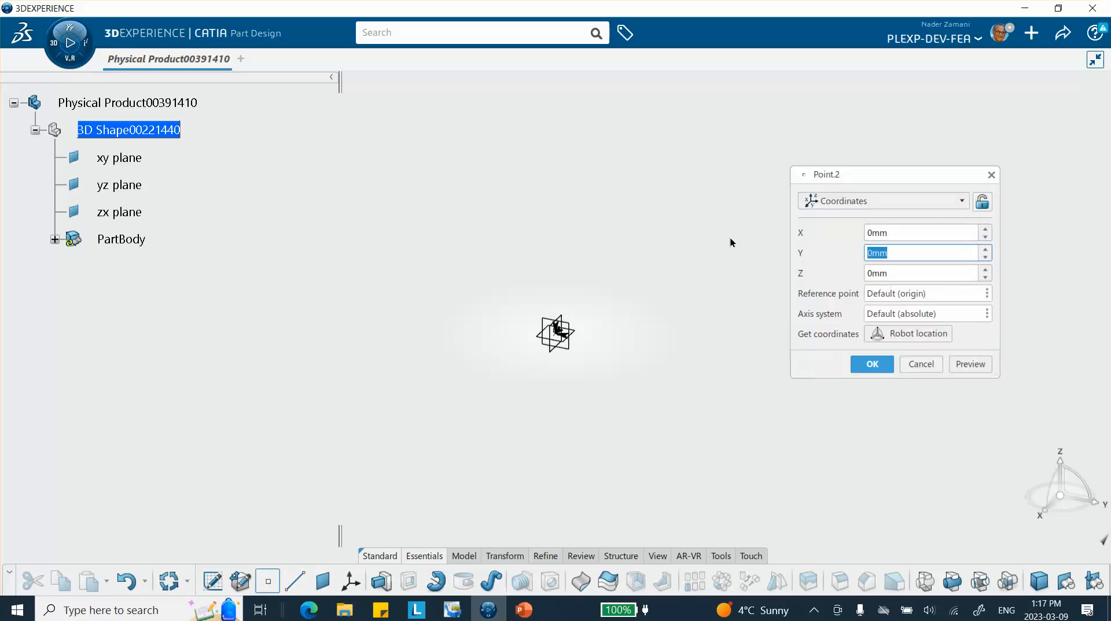
pyautogui.write('40')
pyautogui.click(869, 363)
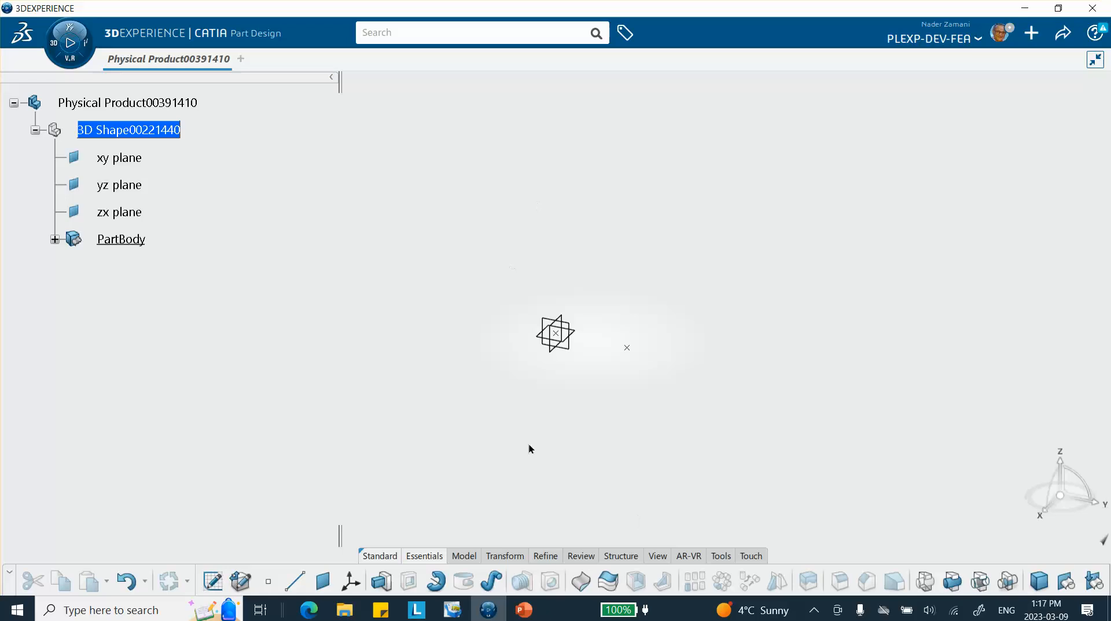
# - Switch to the Structural Model Creation app and create a finite element model for the product
pyautogui.click(57, 52)
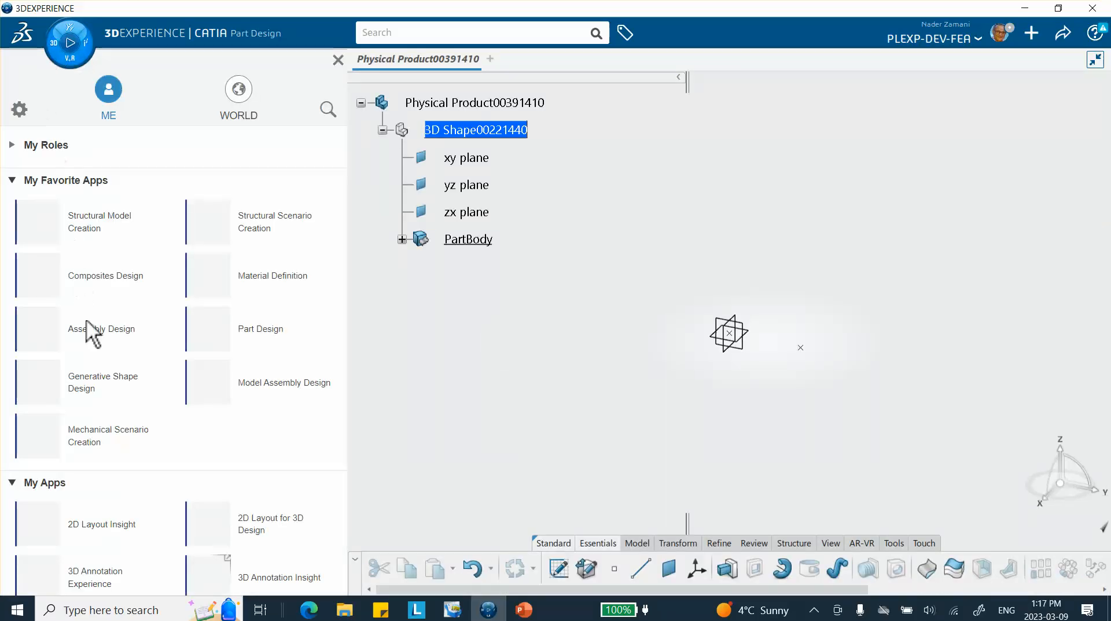
pyautogui.click(76, 232)
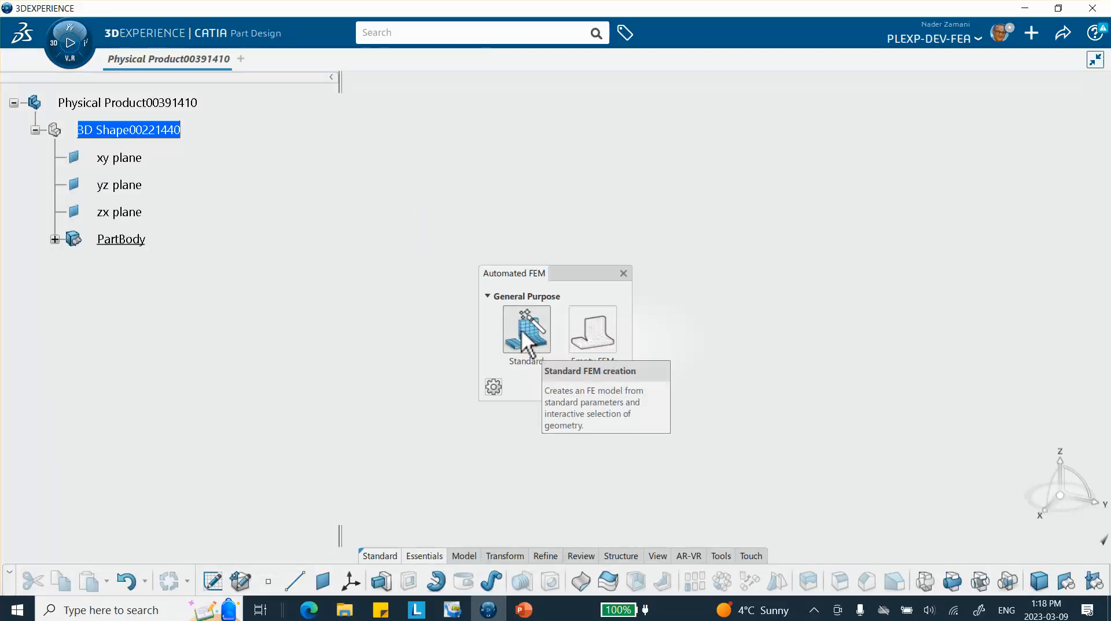
pyautogui.click(528, 341)
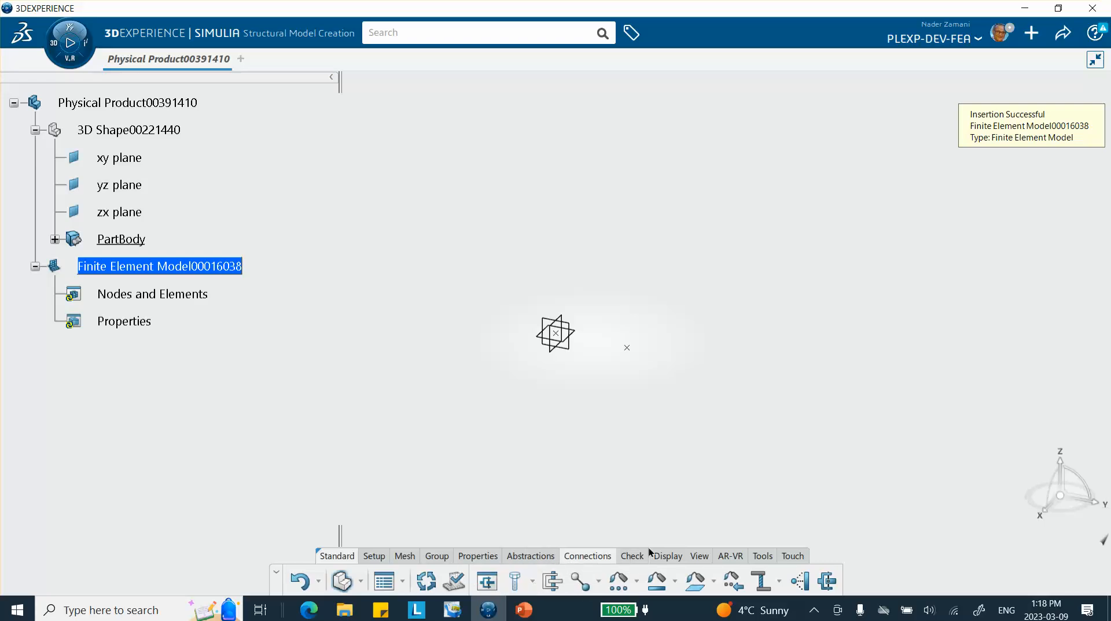
# - Add a point inertia with a mass of 20 kg on the point offset along the Y axis
pyautogui.click(527, 556)
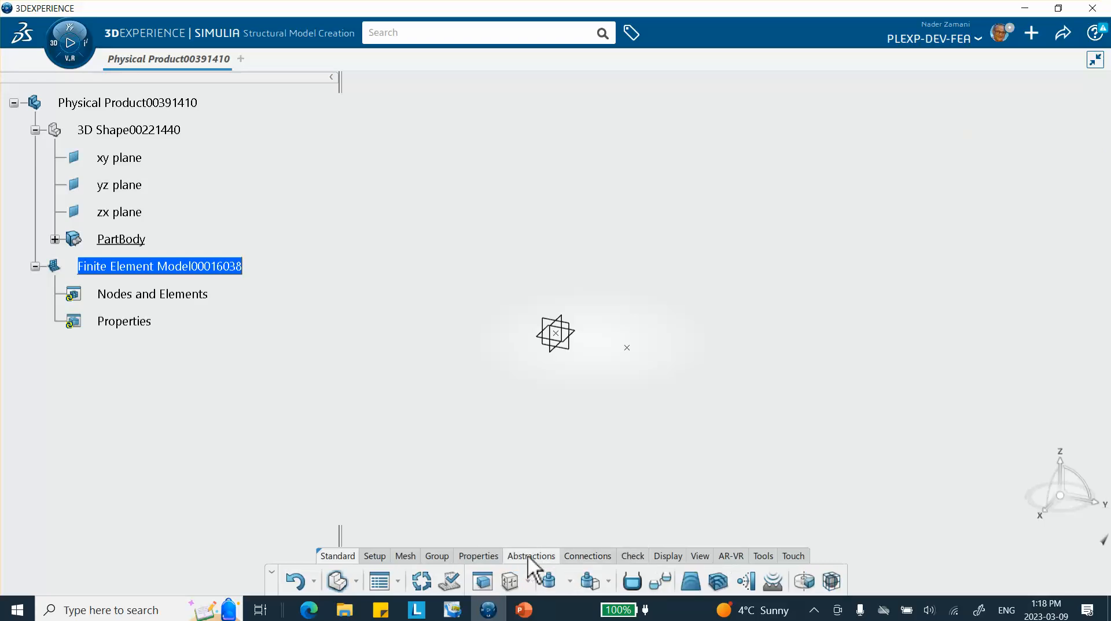
pyautogui.click(558, 586)
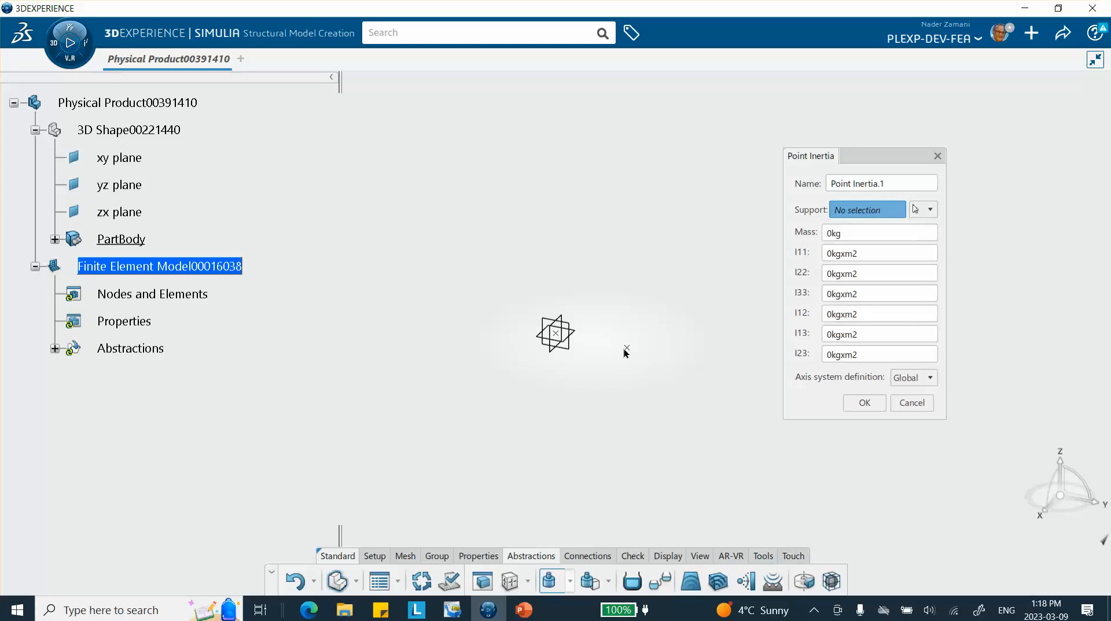
pyautogui.click(627, 349)
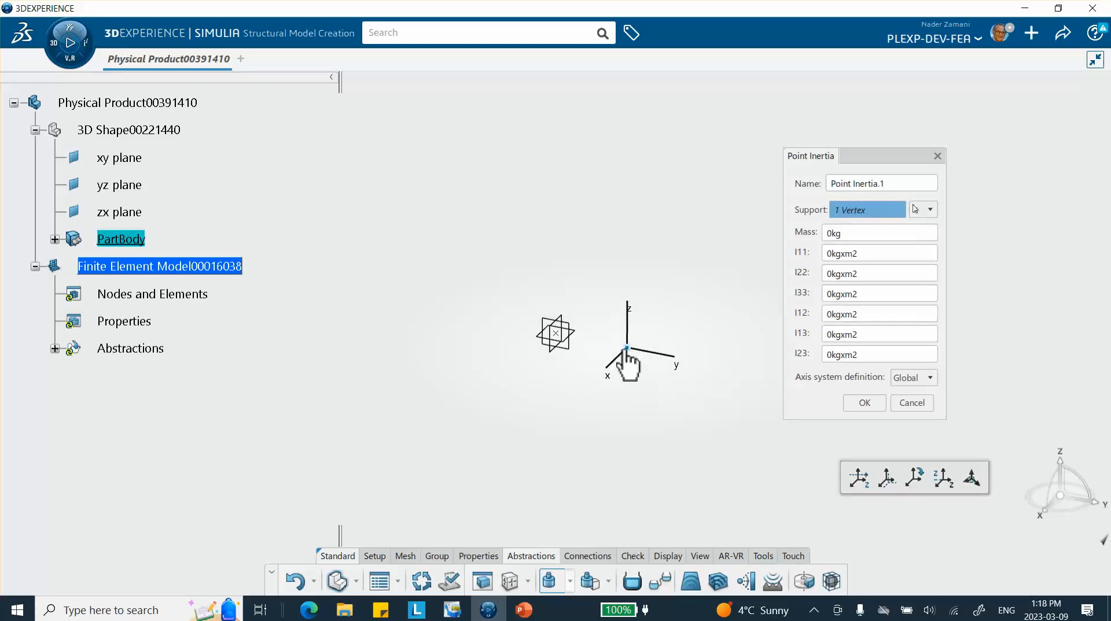
pyautogui.click(887, 231)
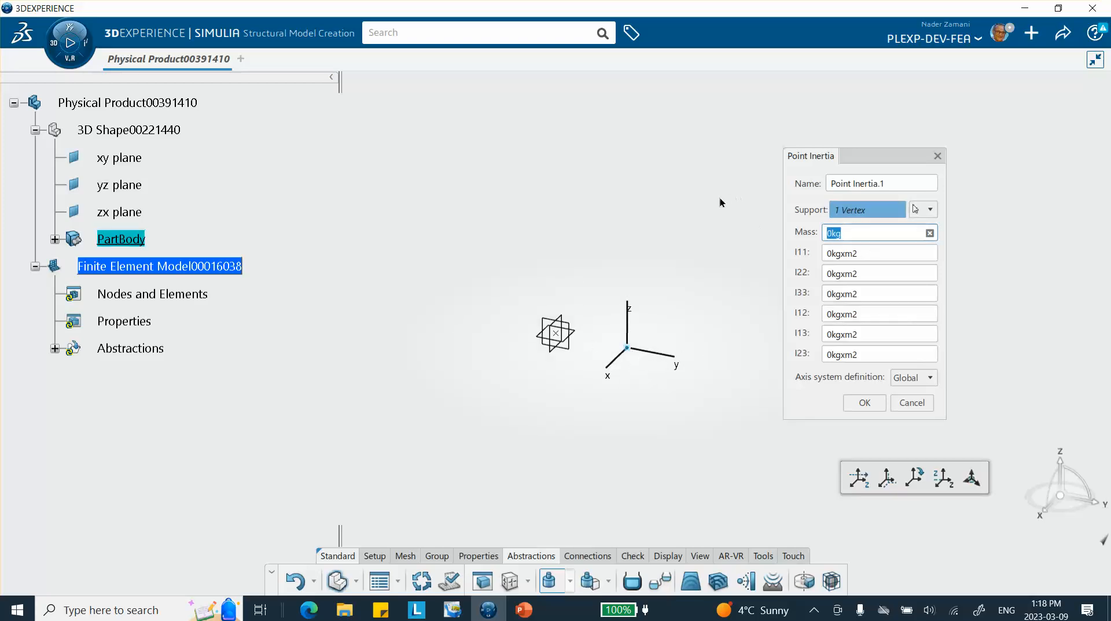
pyautogui.write('20')
pyautogui.click(864, 402)
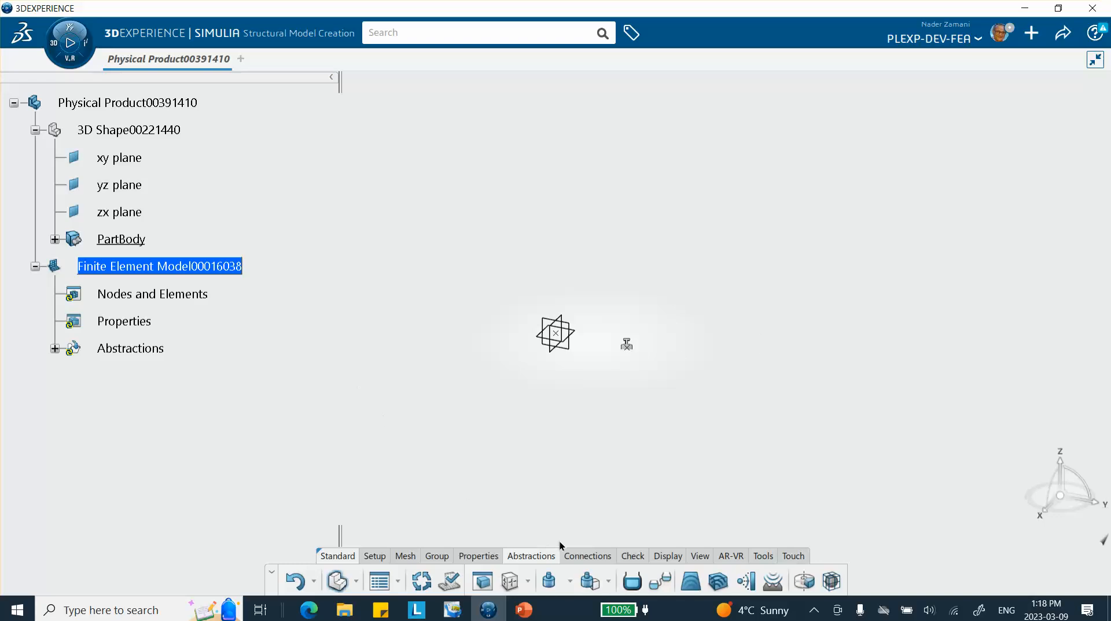
# - Start a linear axial Spring connection with the origin point as first support and the offset mass point as second support
pyautogui.click(588, 557)
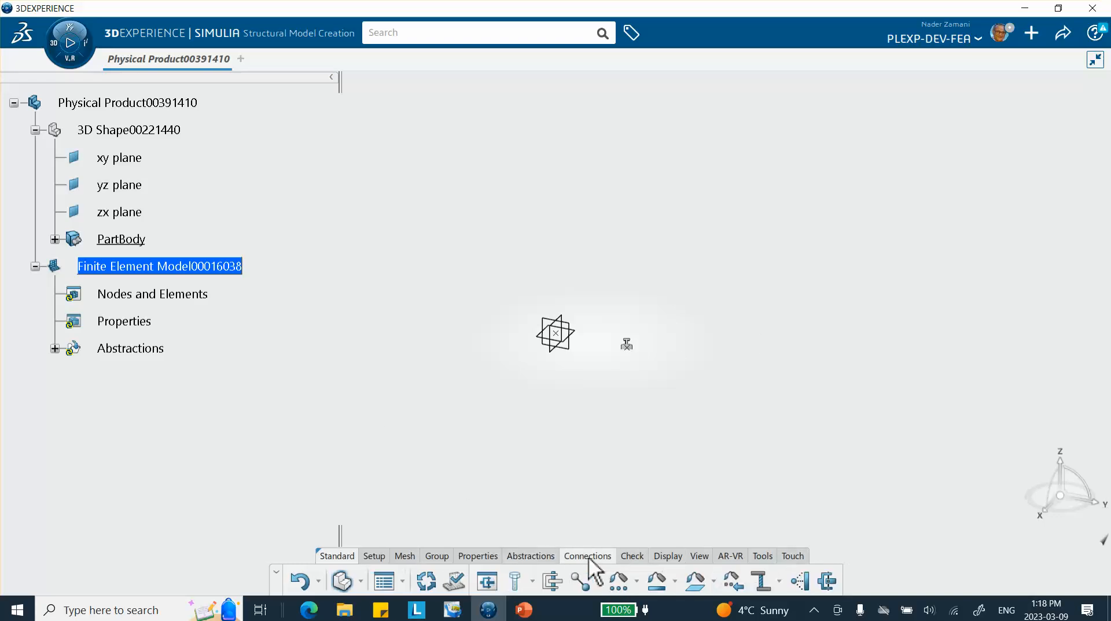
pyautogui.click(779, 582)
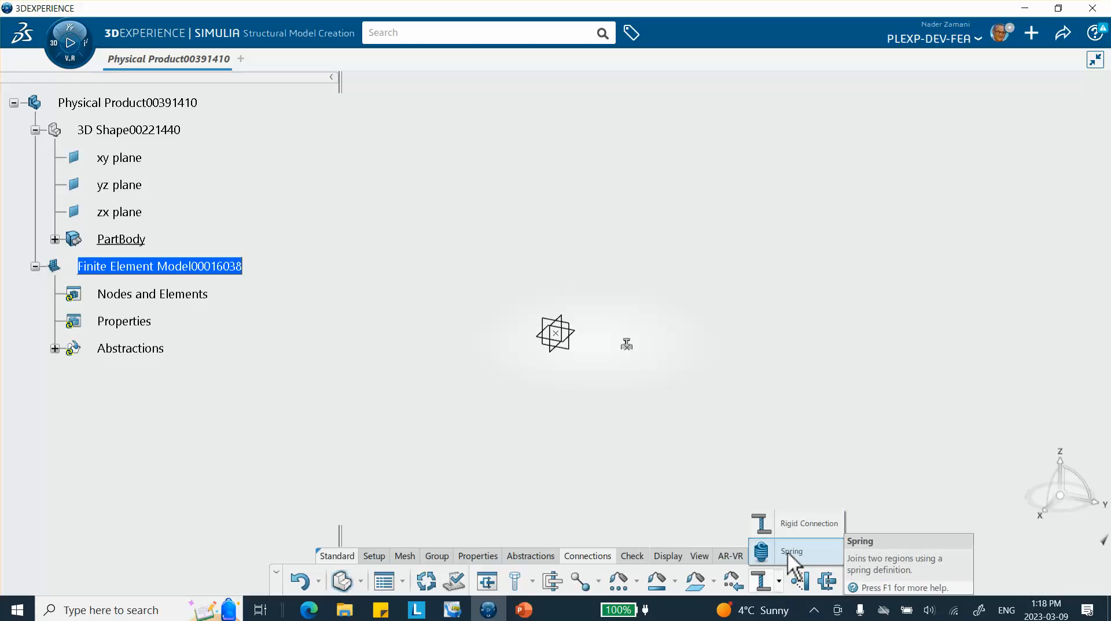
pyautogui.click(792, 552)
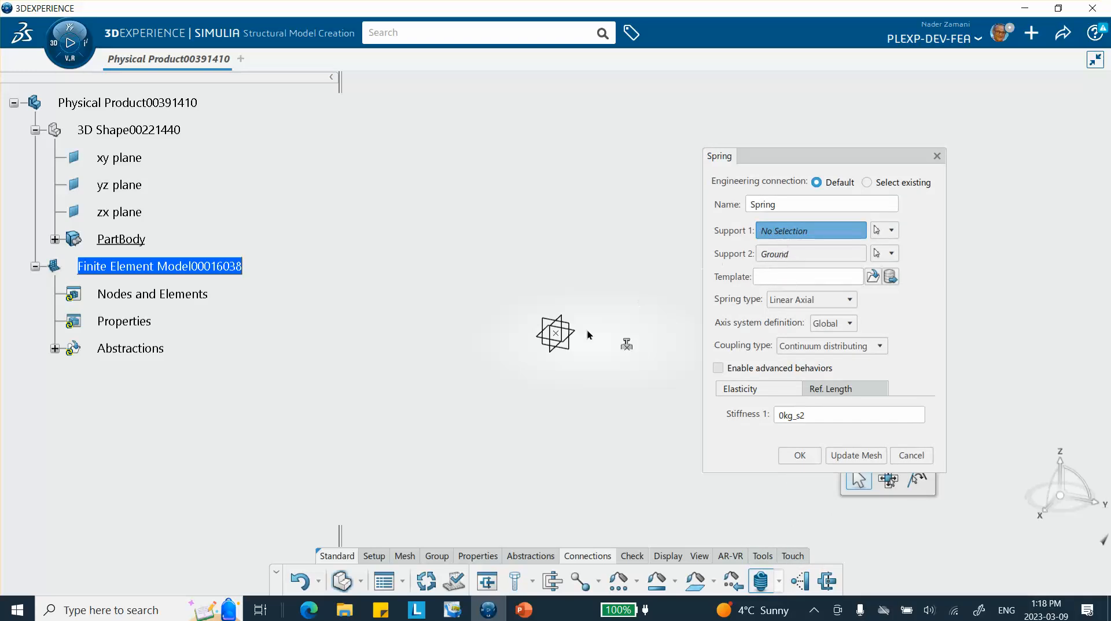
pyautogui.click(557, 336)
pyautogui.click(770, 253)
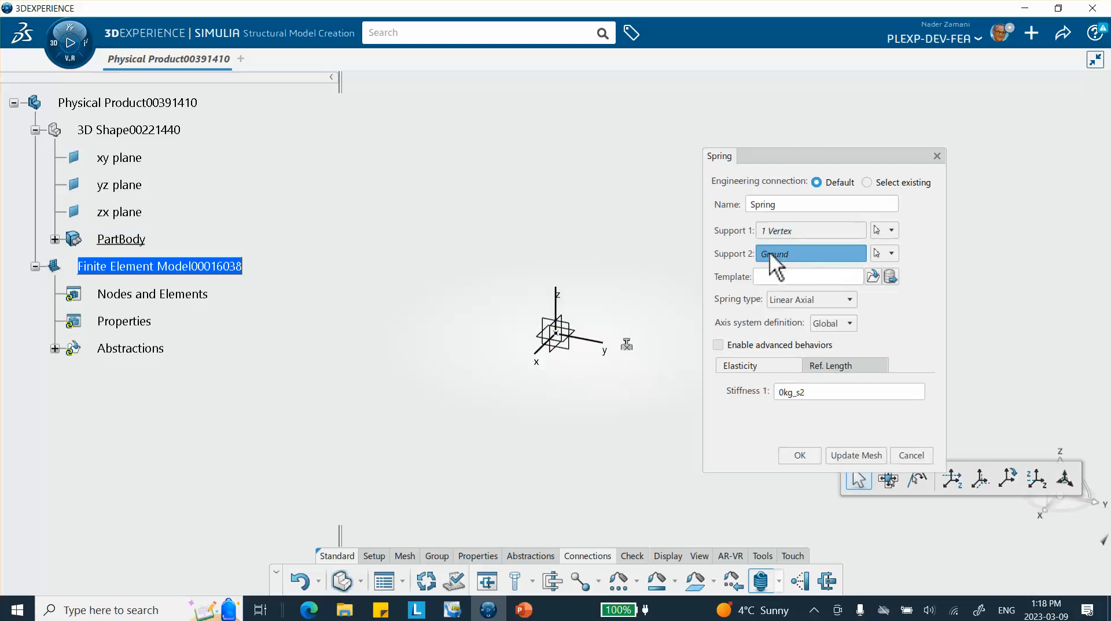
pyautogui.click(627, 348)
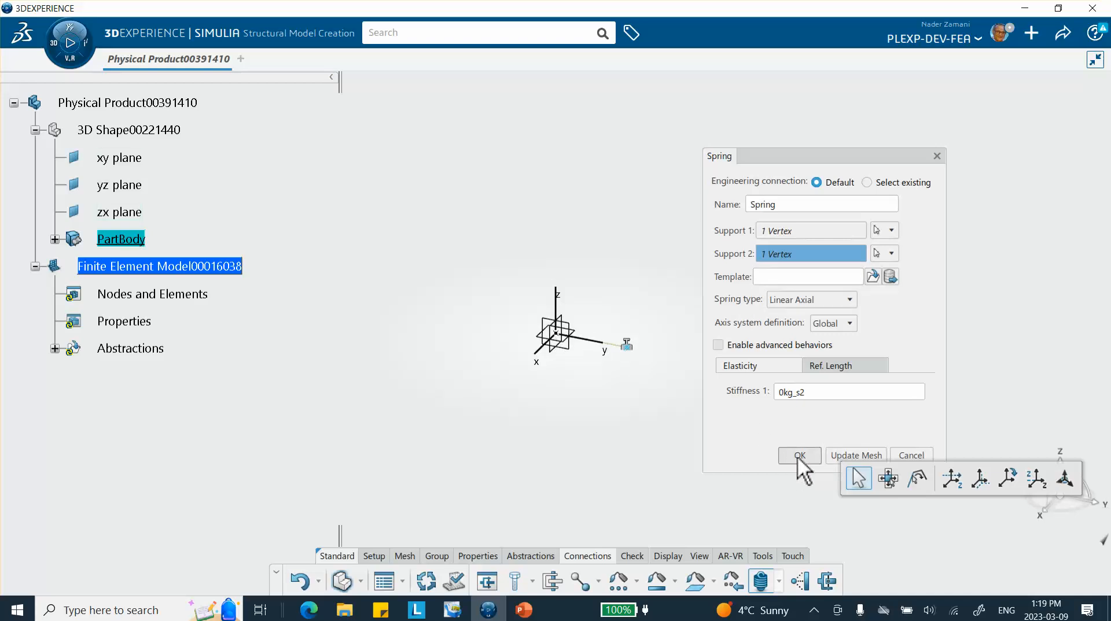
# - Set the spring's elastic stiffness to 4
pyautogui.moveTo(650, 415); pyautogui.dragTo(560, 393, button='middle')
pyautogui.doubleClick(808, 393)
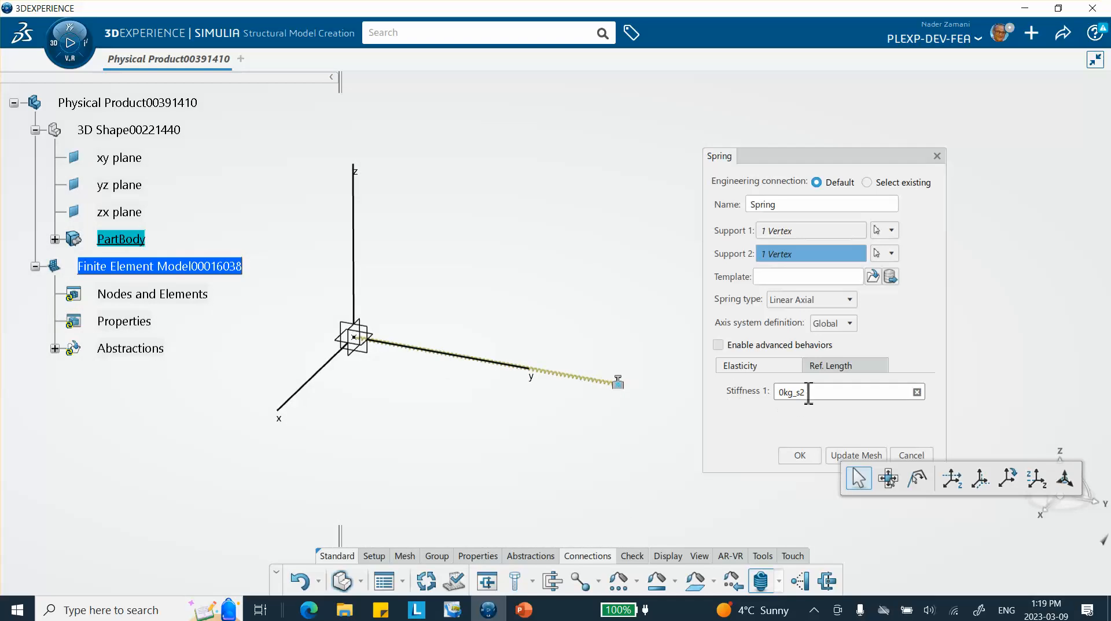
pyautogui.write('4')
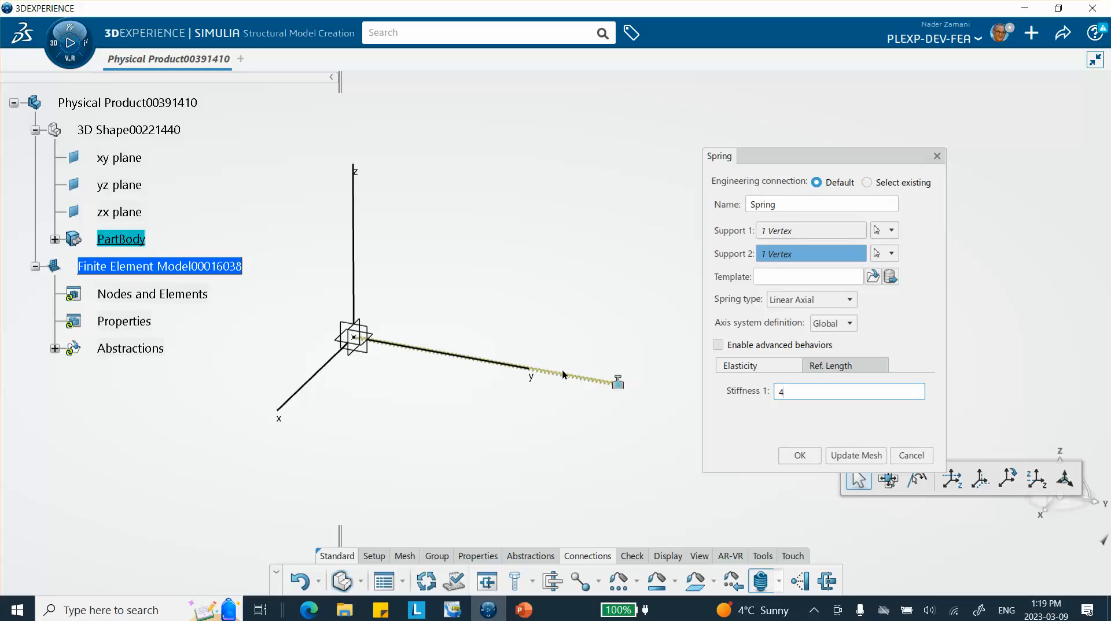
# - Enable advanced behaviors for the spring, add linear viscous damping in Fx with a coefficient of 1, and finish the spring
pyautogui.click(718, 346)
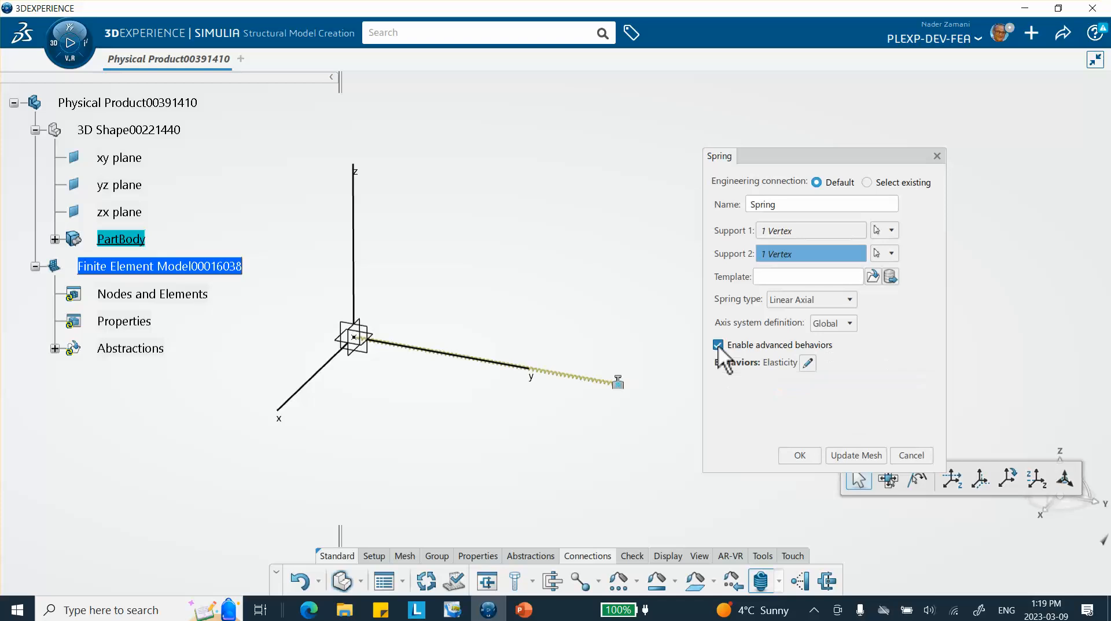
pyautogui.click(807, 363)
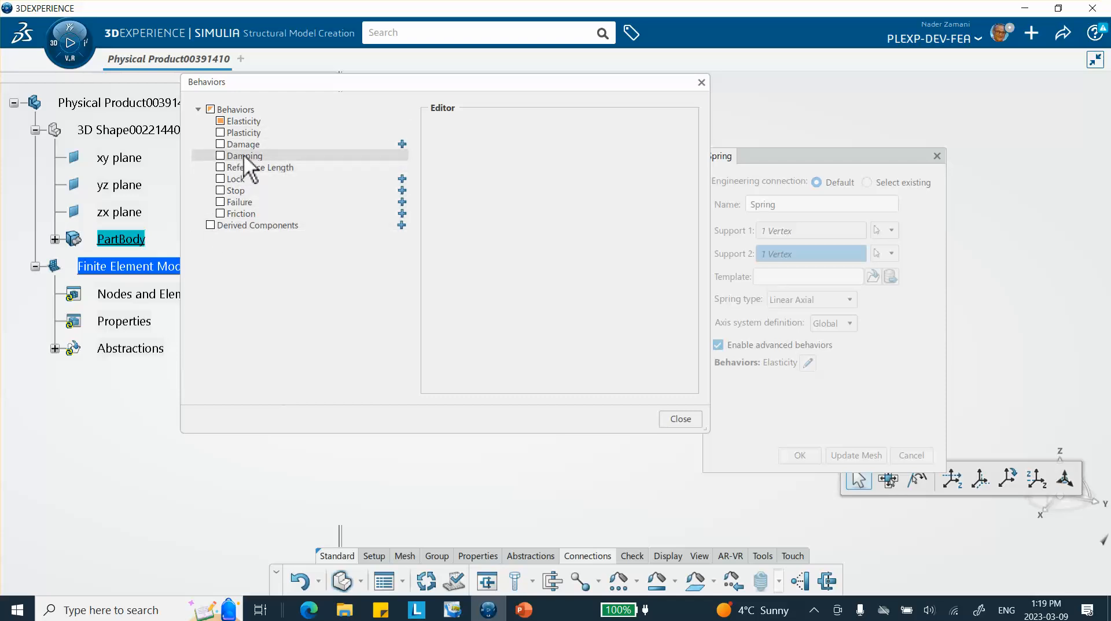
pyautogui.click(243, 154)
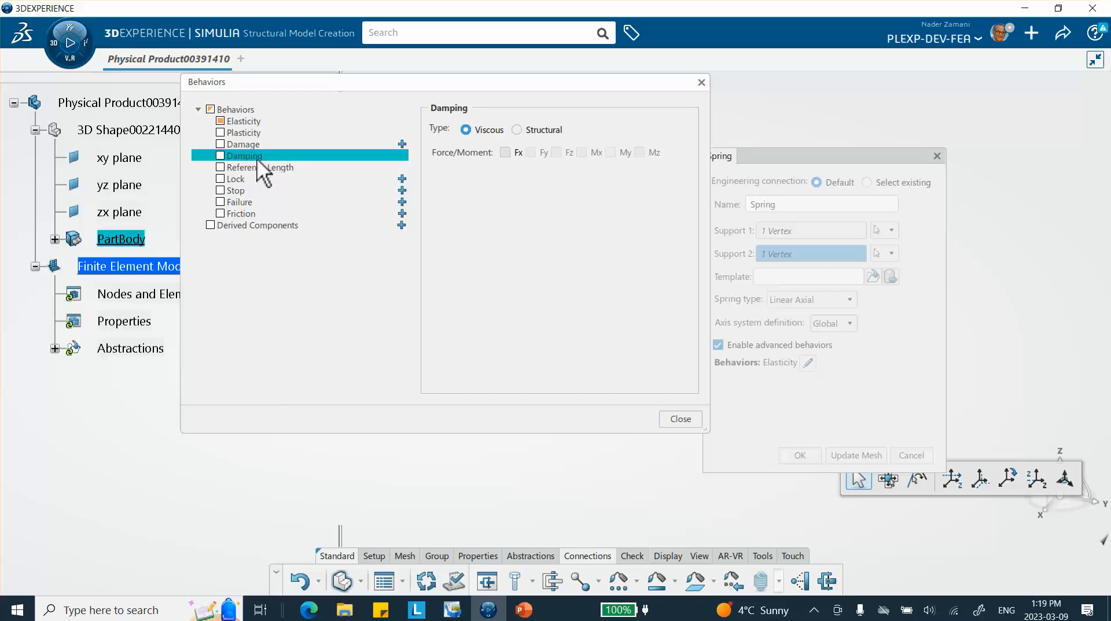
pyautogui.click(505, 153)
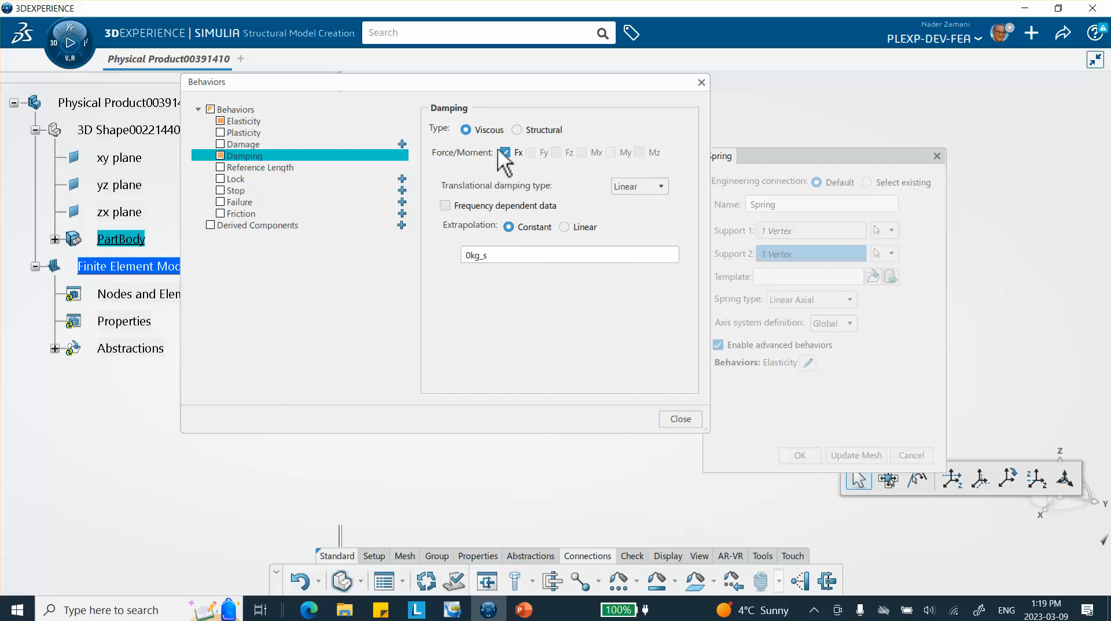
pyautogui.click(481, 256)
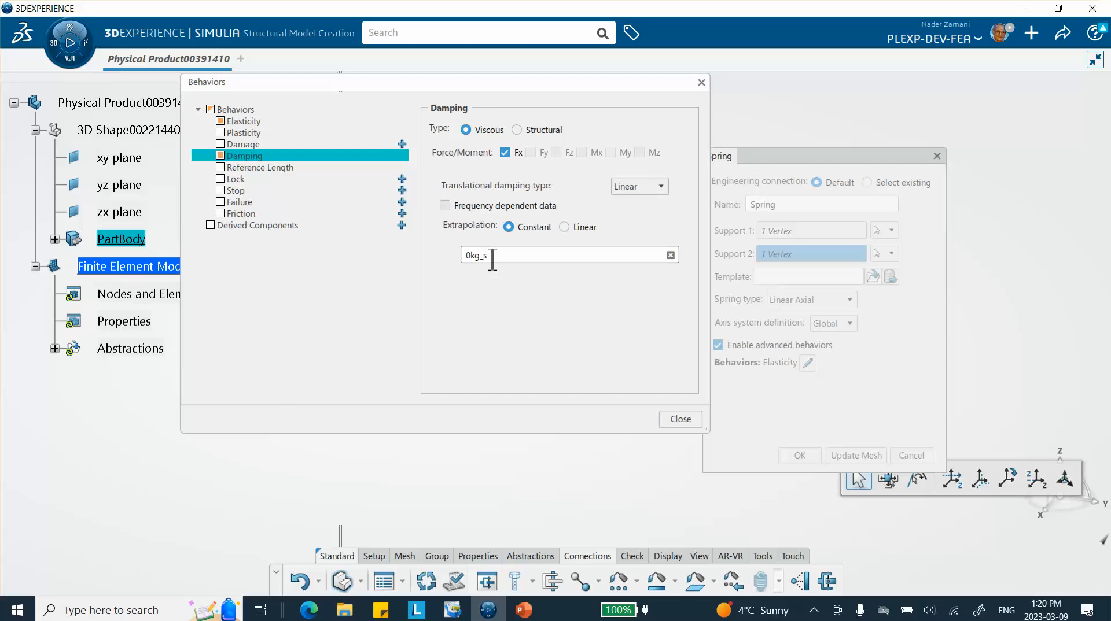
pyautogui.doubleClick(490, 259)
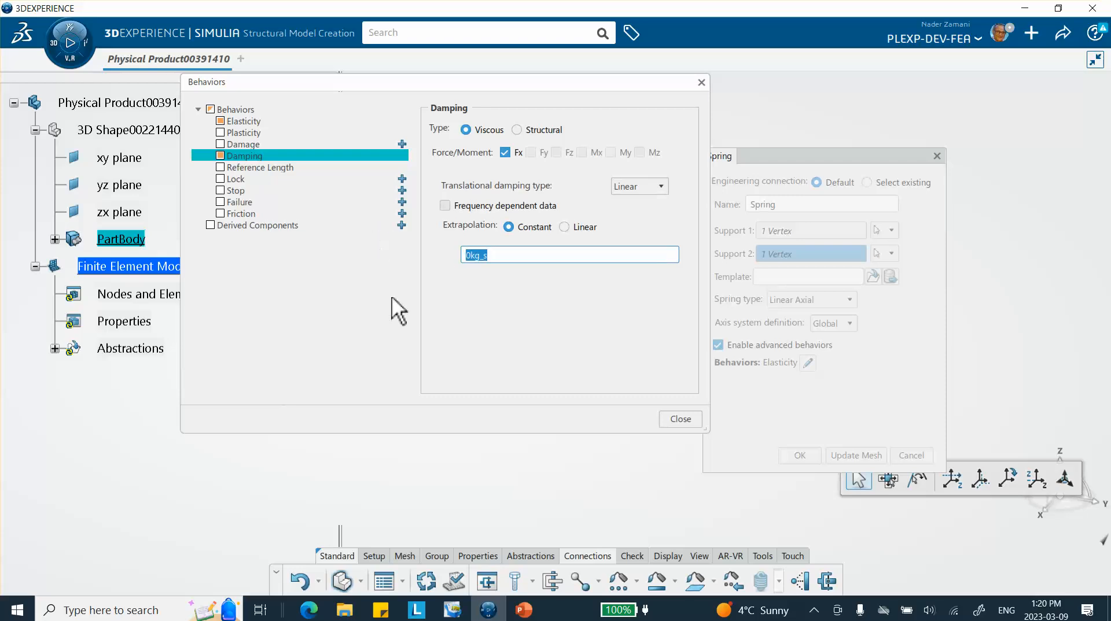
pyautogui.write('1')
pyautogui.click(681, 419)
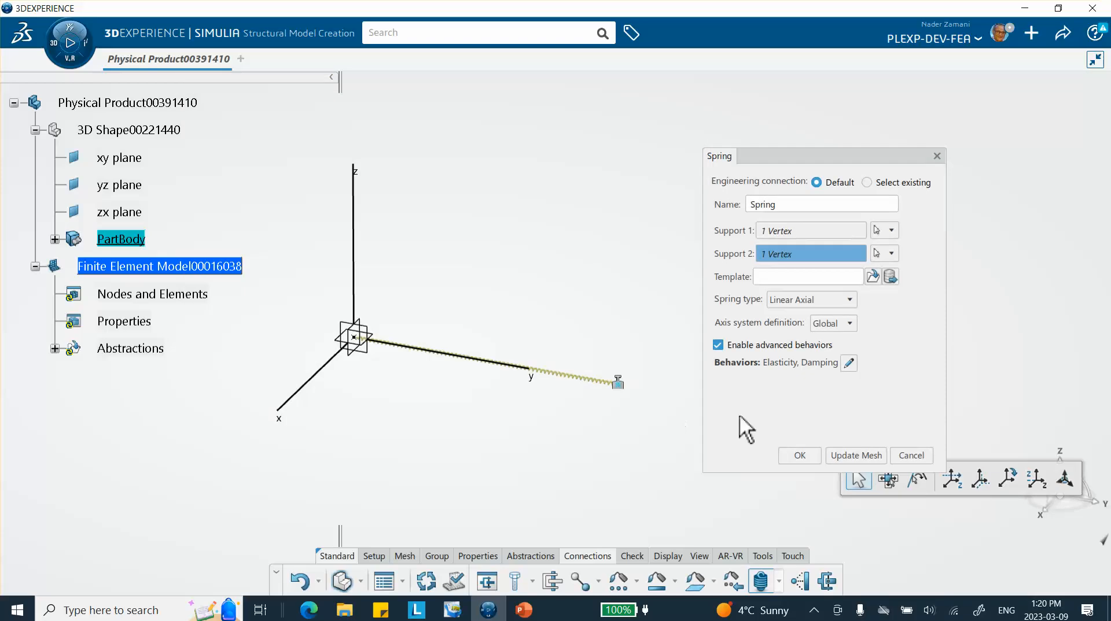
pyautogui.click(799, 456)
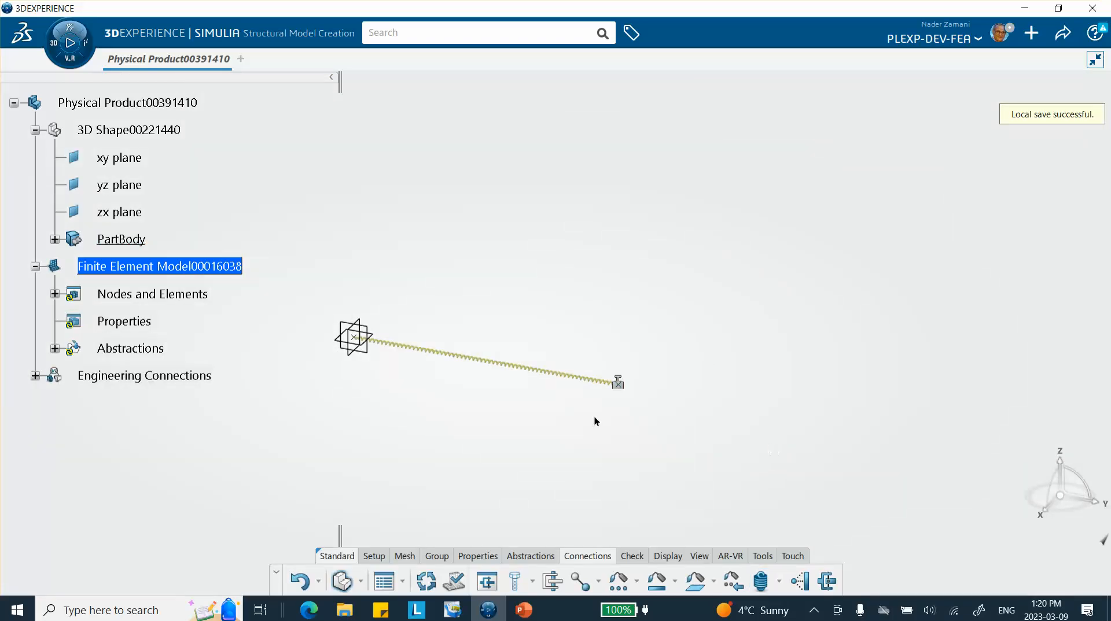
# - Examine the entries under Nodes and Elements and Abstractions in the finite element model
pyautogui.click(55, 295)
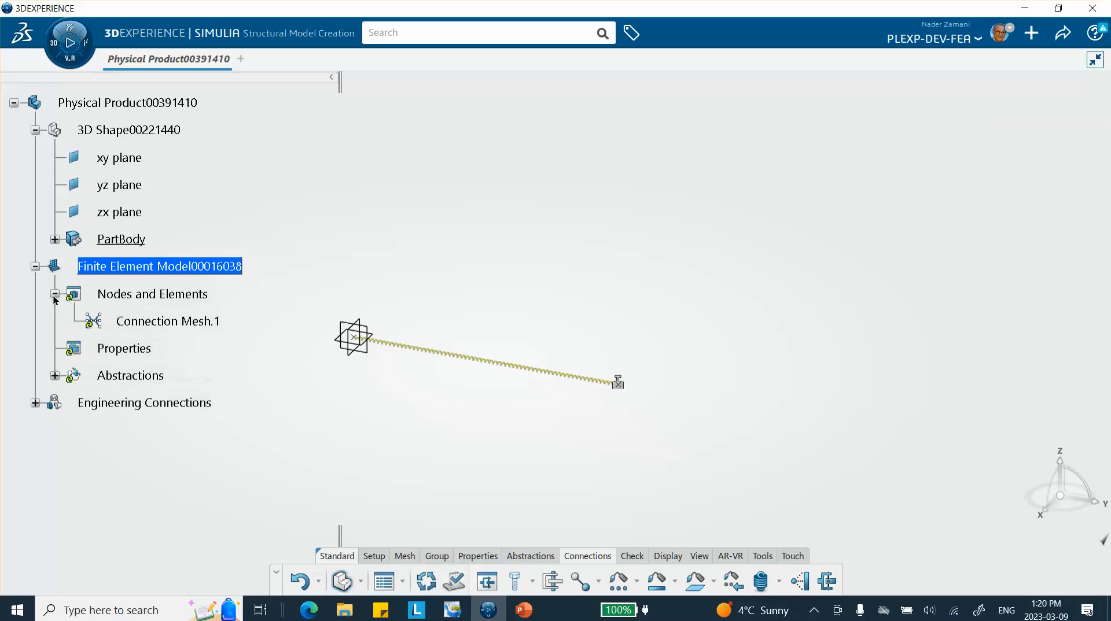
pyautogui.click(55, 376)
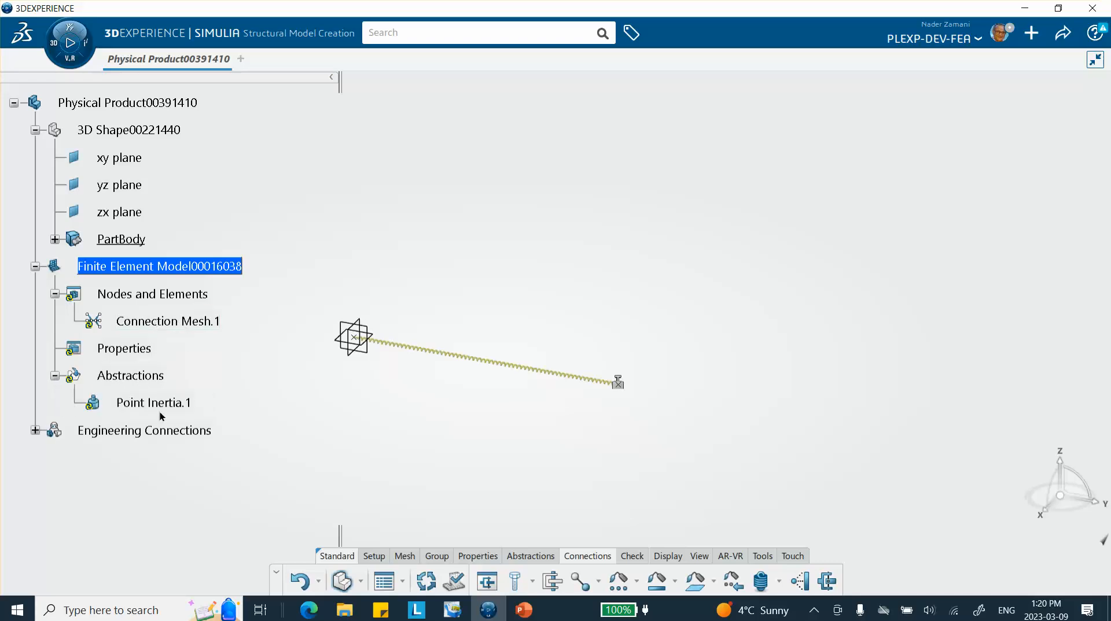
pyautogui.click(56, 295)
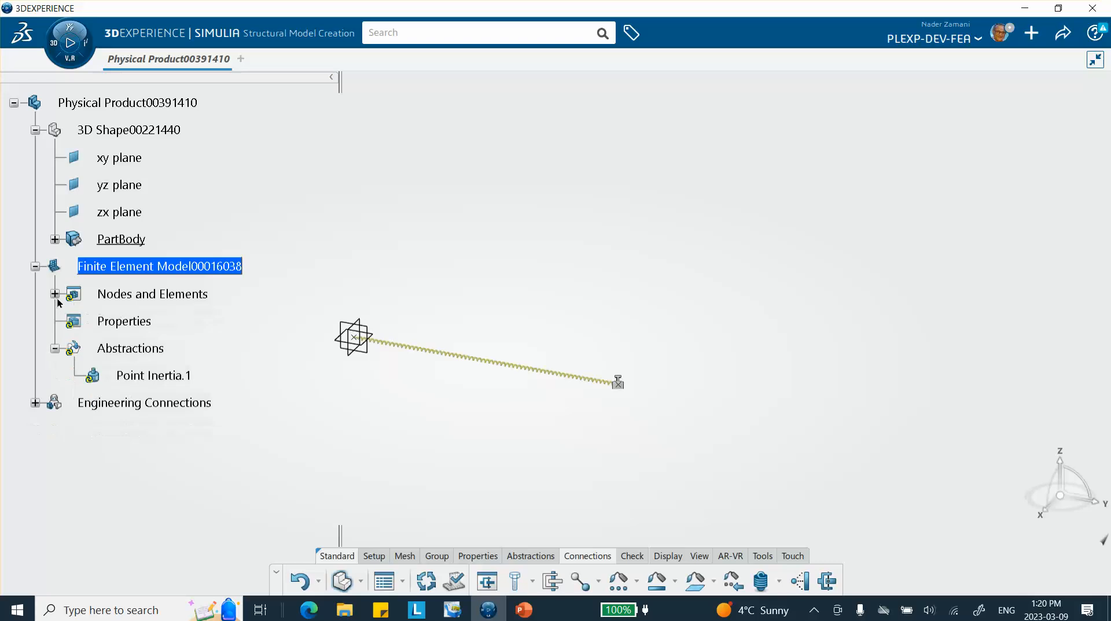
pyautogui.click(55, 349)
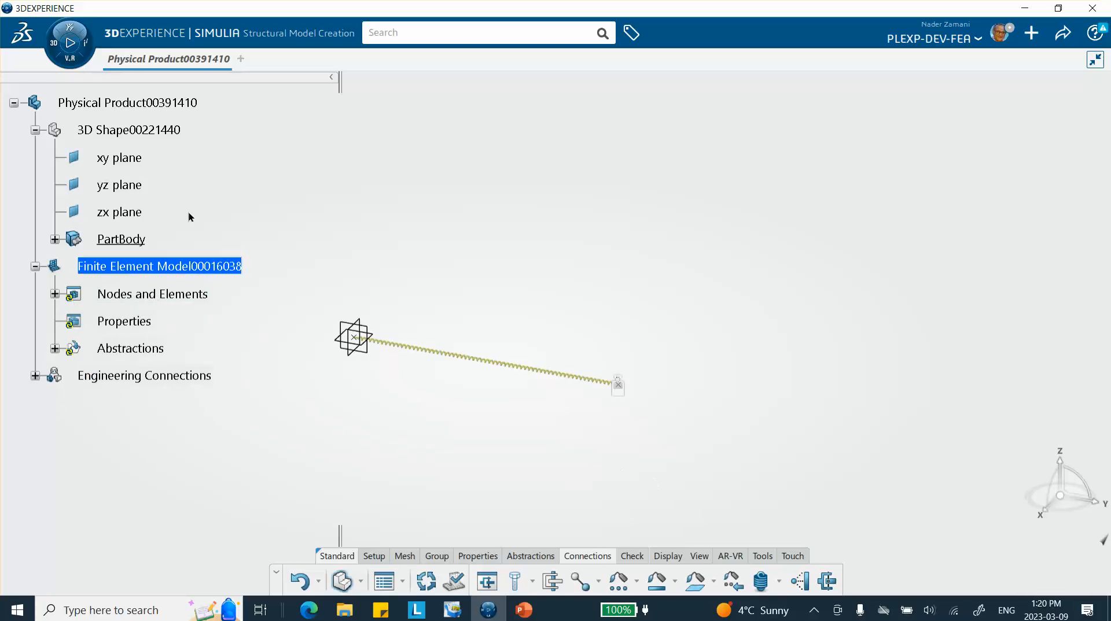
# - Create a physics simulation in Mechanical Scenario Creation with Structural analysis type, using Finite Element Model00016038 as its finite element model
pyautogui.click(50, 43)
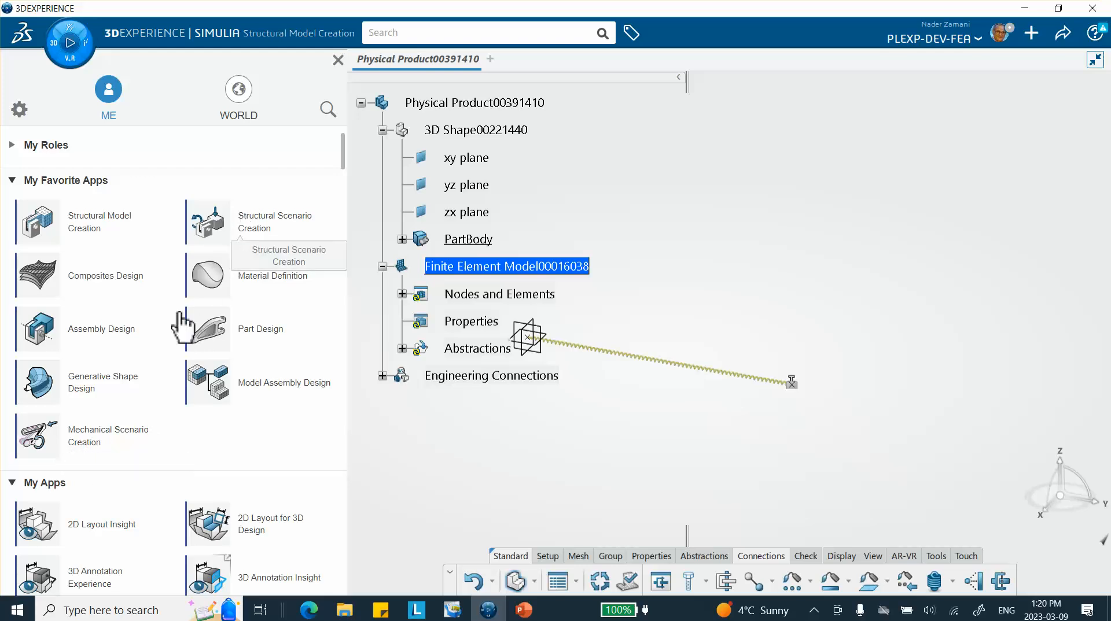
pyautogui.click(85, 438)
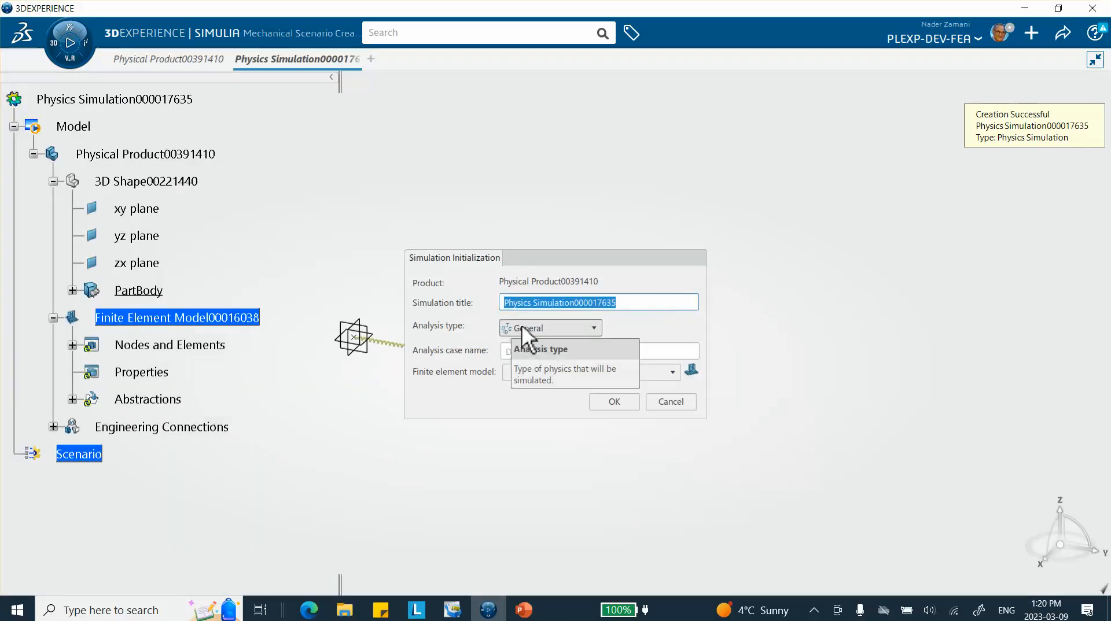
pyautogui.click(524, 328)
pyautogui.click(532, 359)
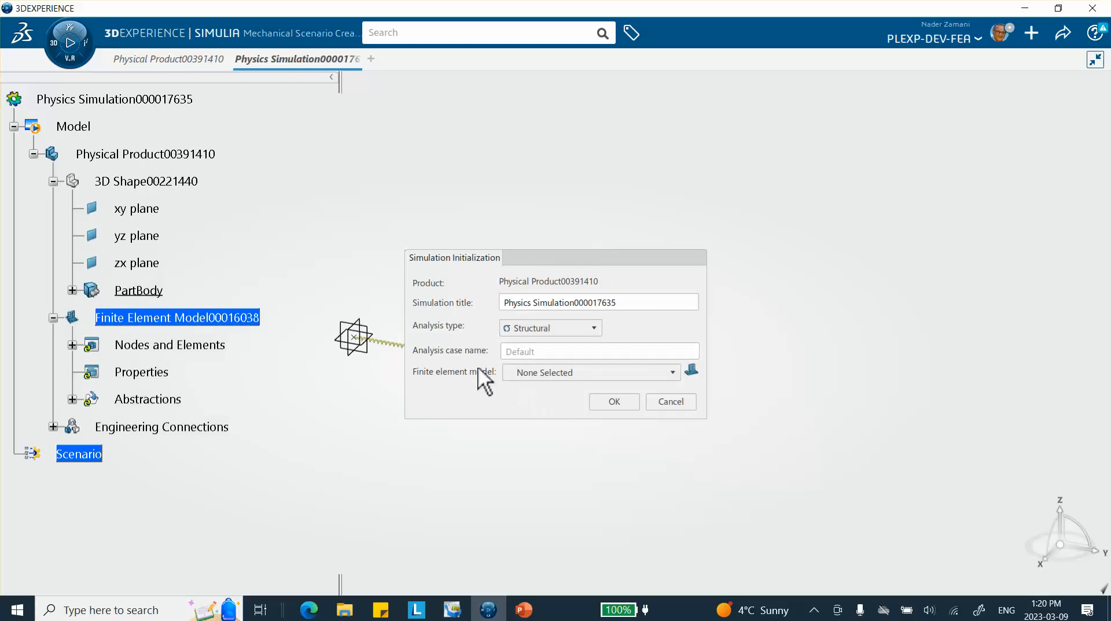
pyautogui.click(512, 373)
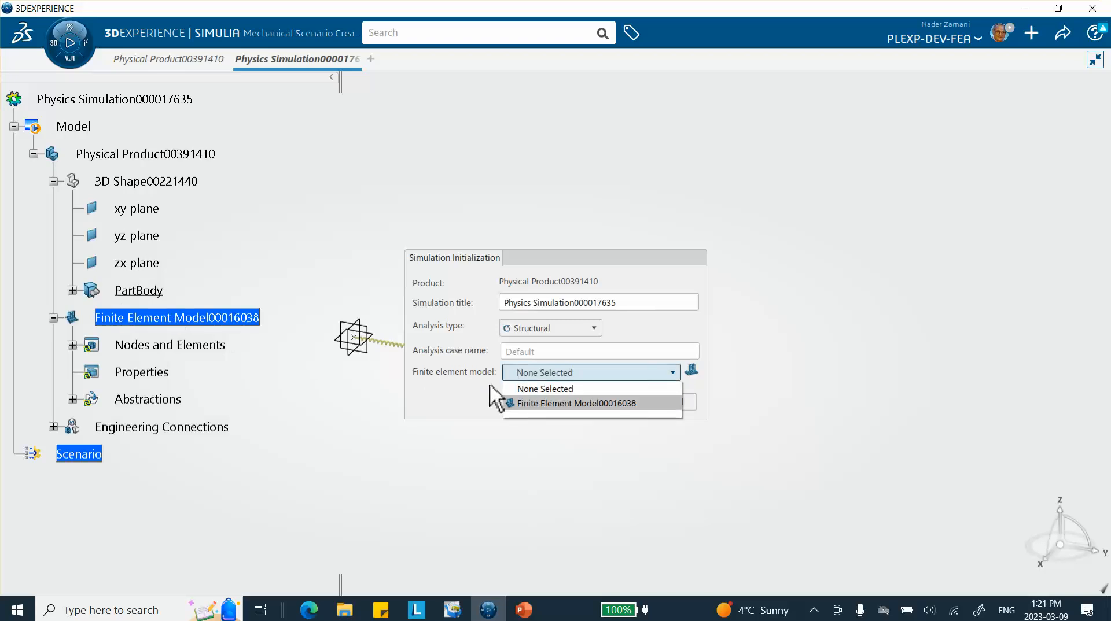
pyautogui.click(528, 403)
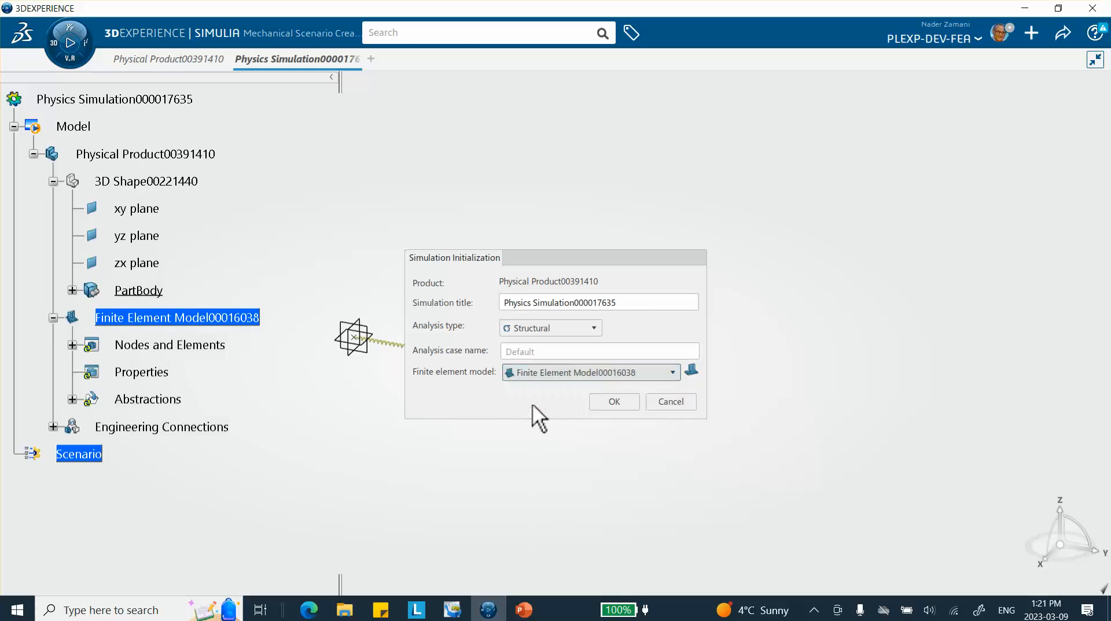
pyautogui.click(616, 401)
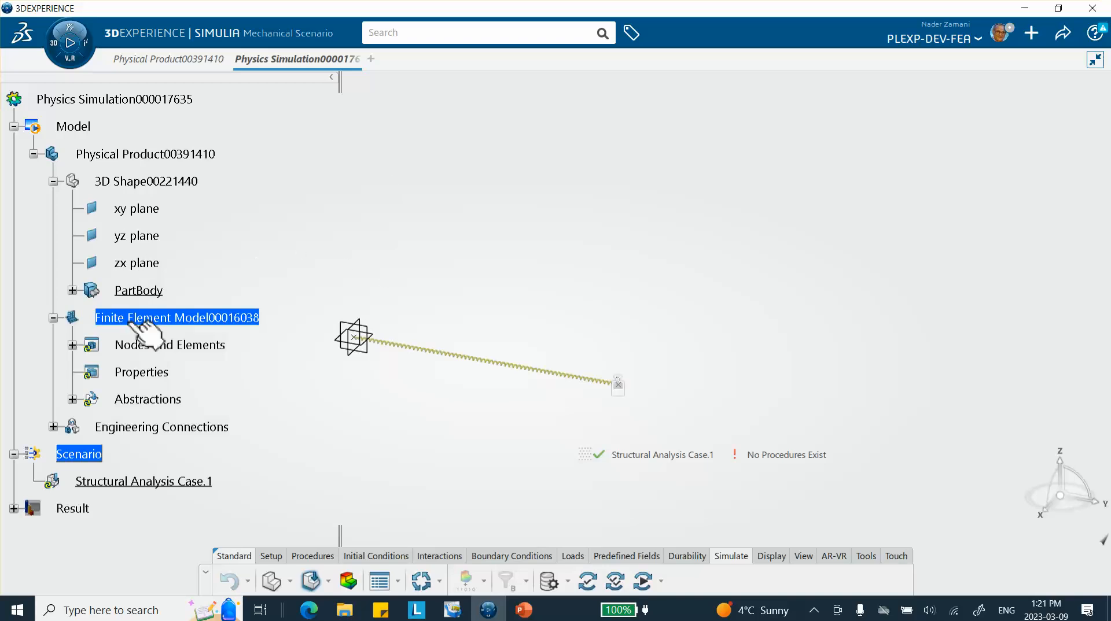
# - Add a frequency step to the structural analysis case with the Lanczos solver and 10 modes
pyautogui.click(311, 558)
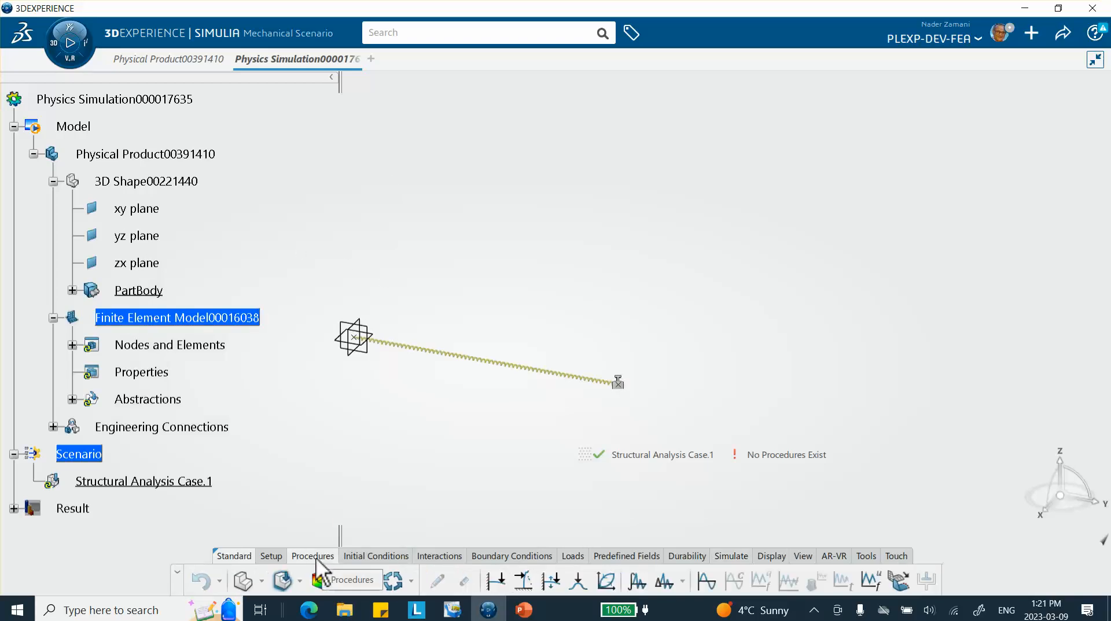
pyautogui.click(705, 582)
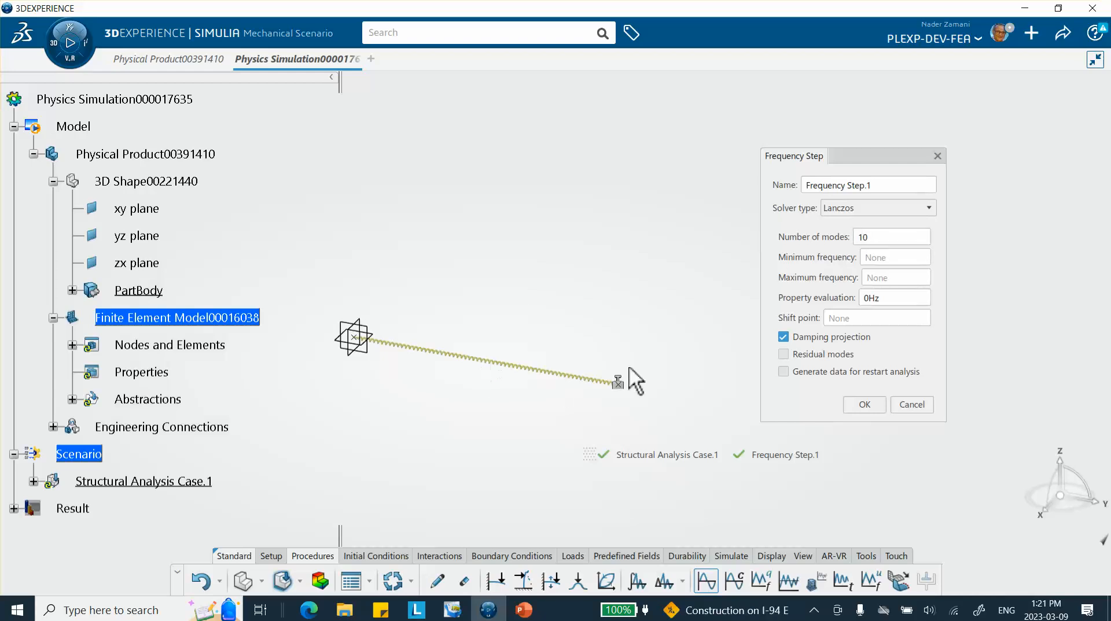
pyautogui.click(865, 405)
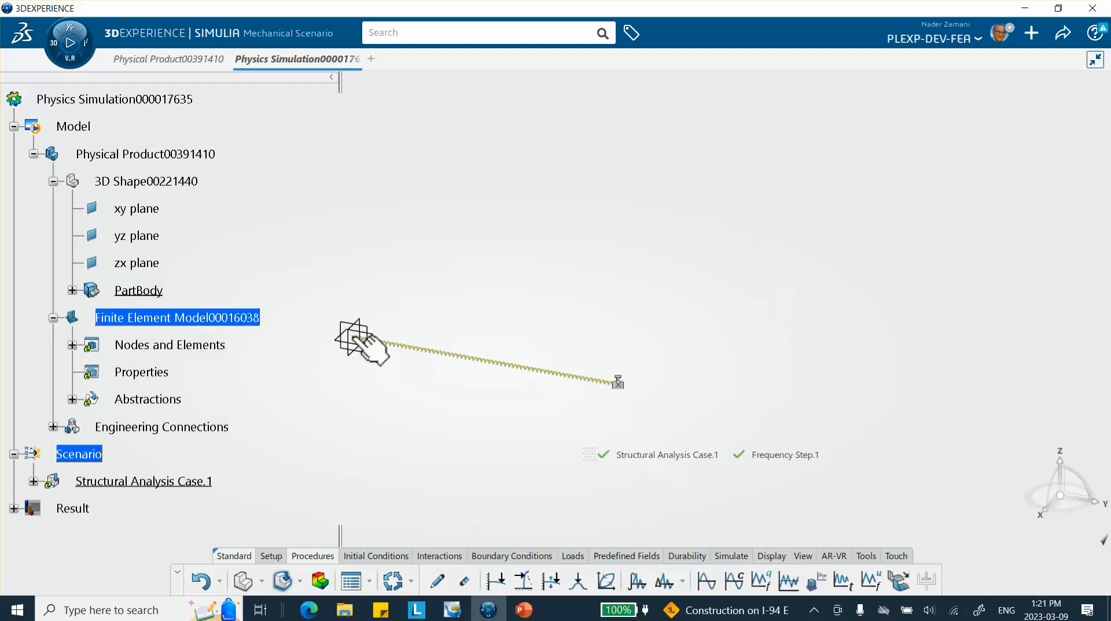
# - Apply a fixed displacement to the origin point, restraining translation in X, Y and Z
pyautogui.click(494, 557)
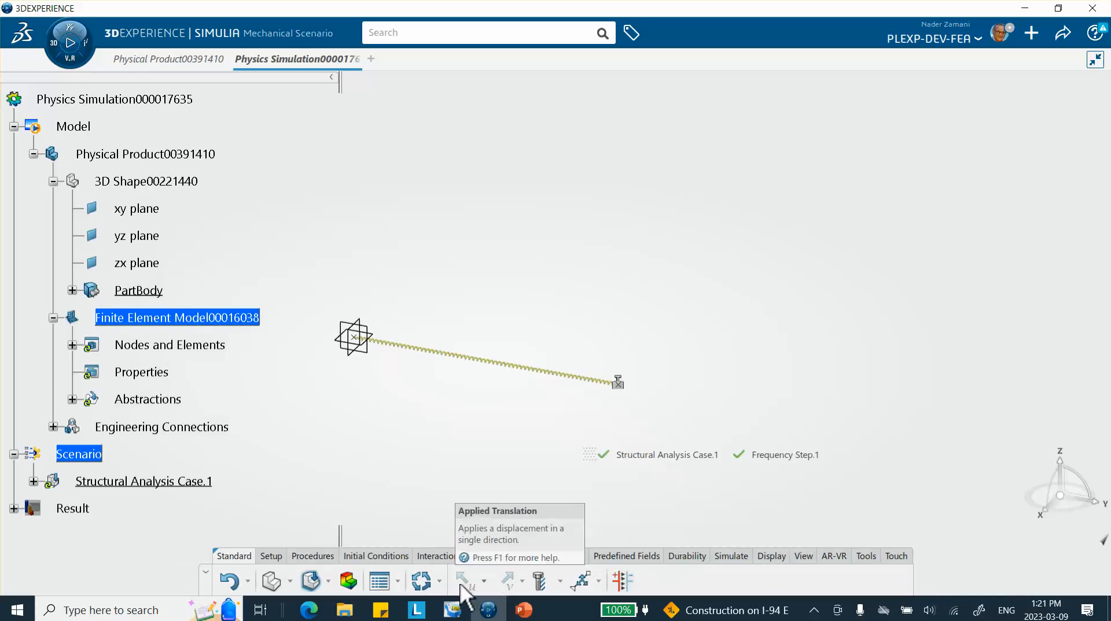
pyautogui.click(484, 583)
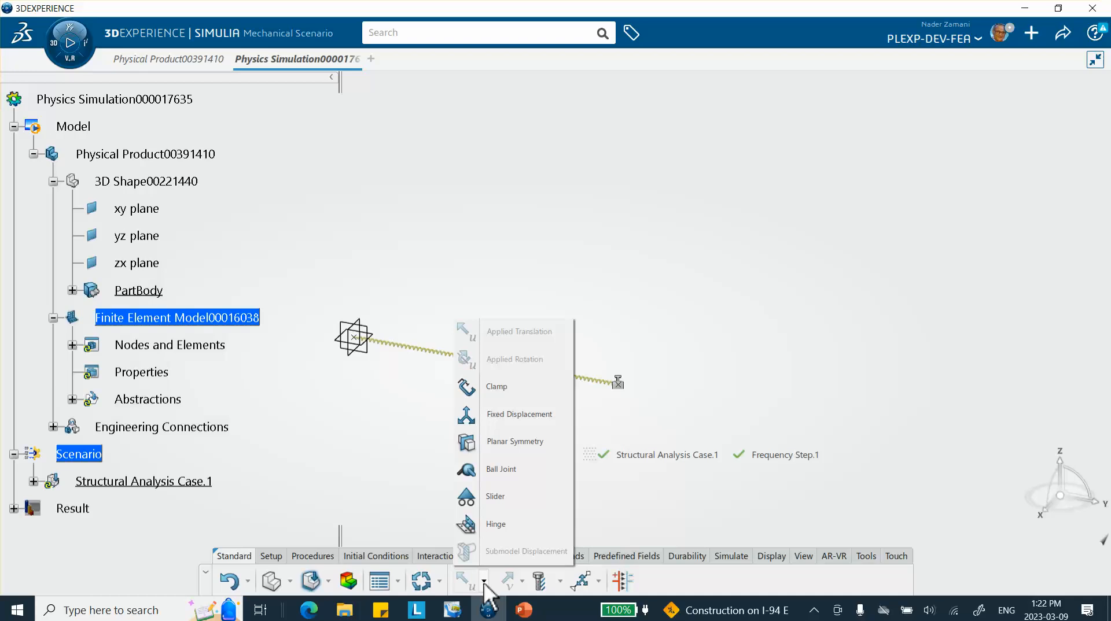
pyautogui.click(499, 415)
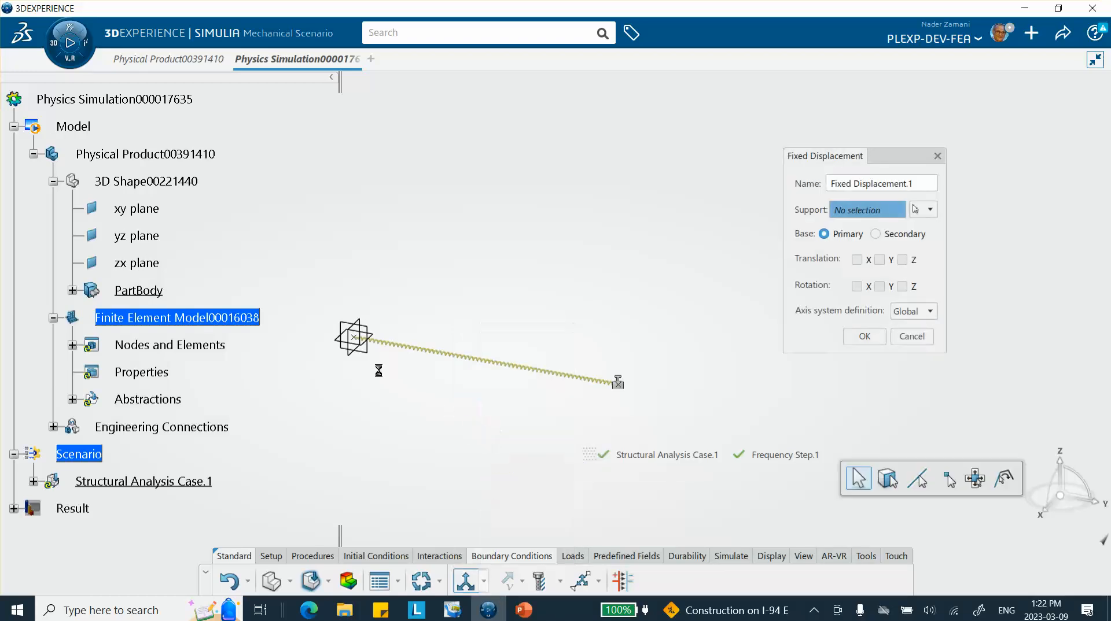
pyautogui.click(355, 339)
pyautogui.click(857, 260)
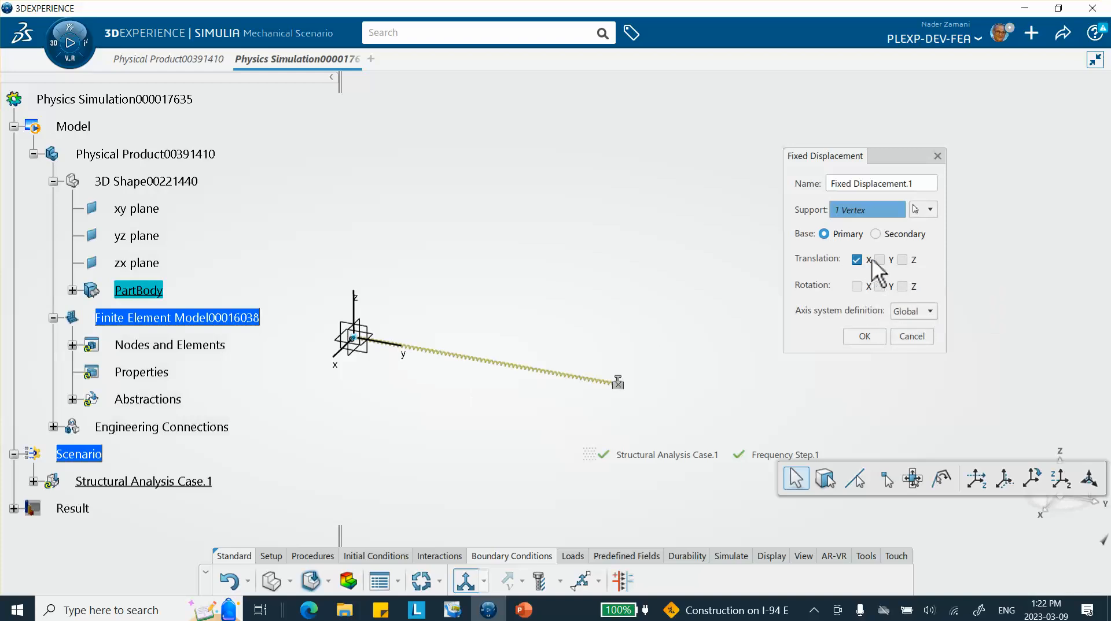
pyautogui.click(880, 260)
pyautogui.click(902, 260)
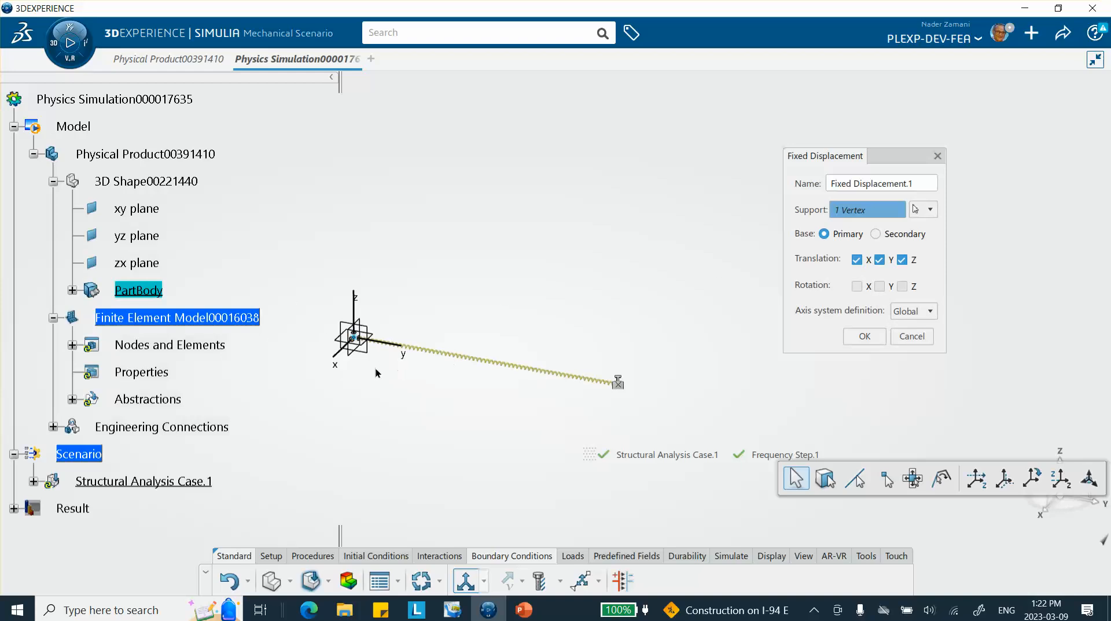
pyautogui.click(864, 337)
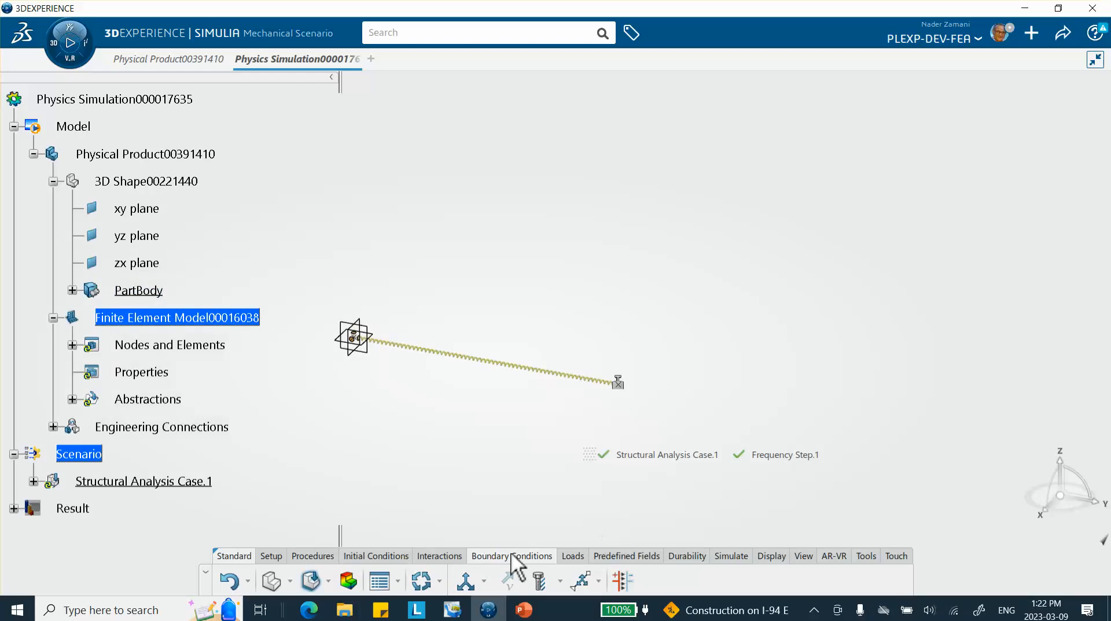
# - Apply a second fixed displacement to the offset mass point, restraining only translation in X and Z
pyautogui.click(465, 582)
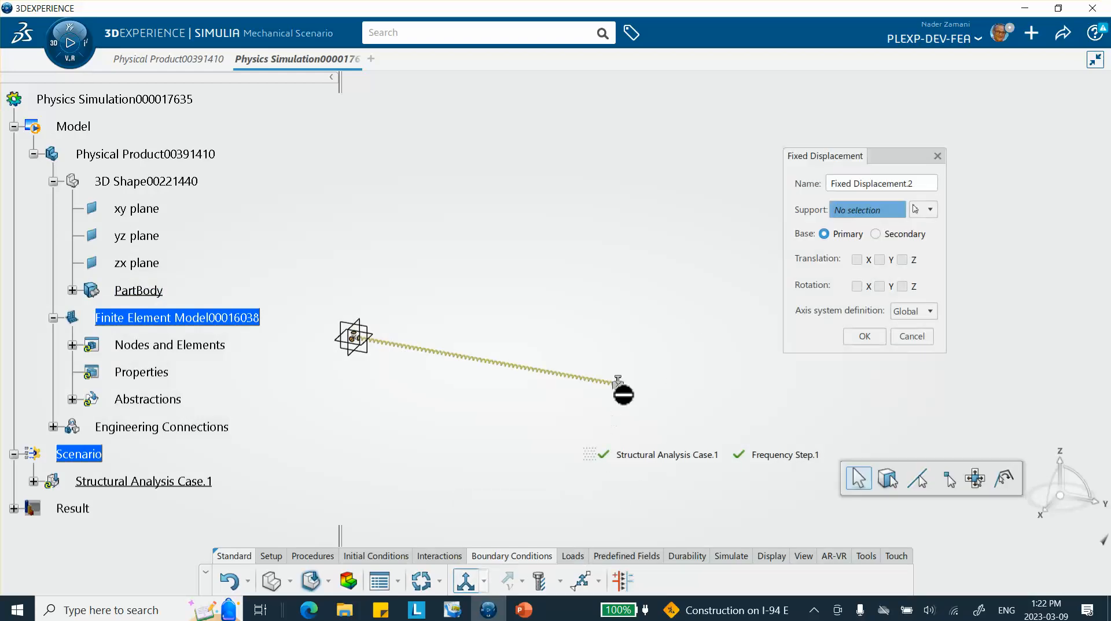
pyautogui.click(619, 385)
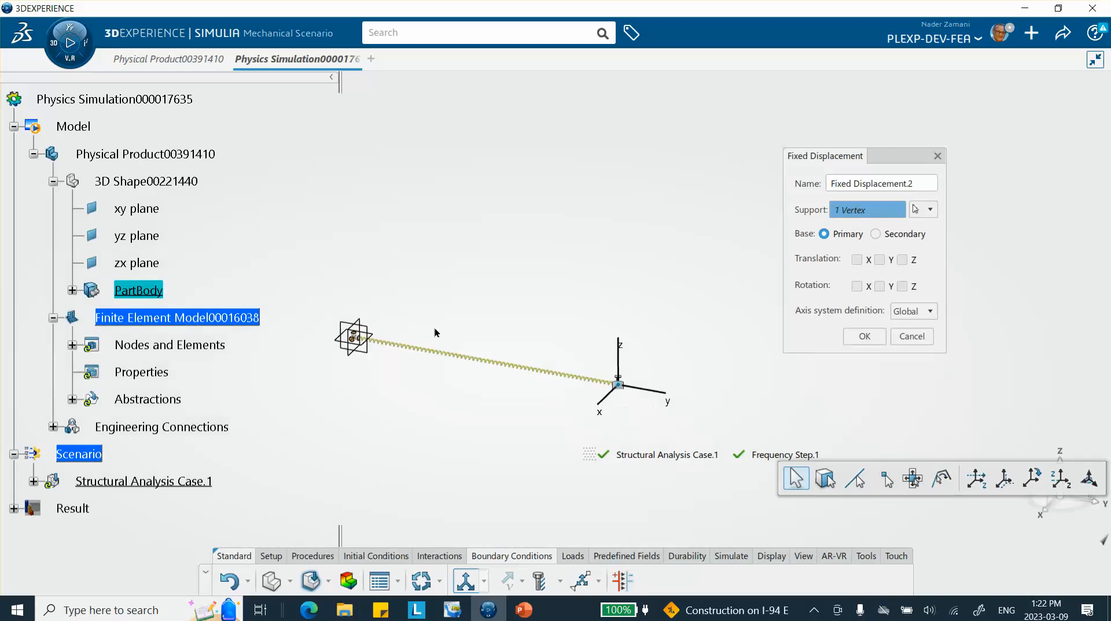
pyautogui.click(856, 259)
pyautogui.click(901, 260)
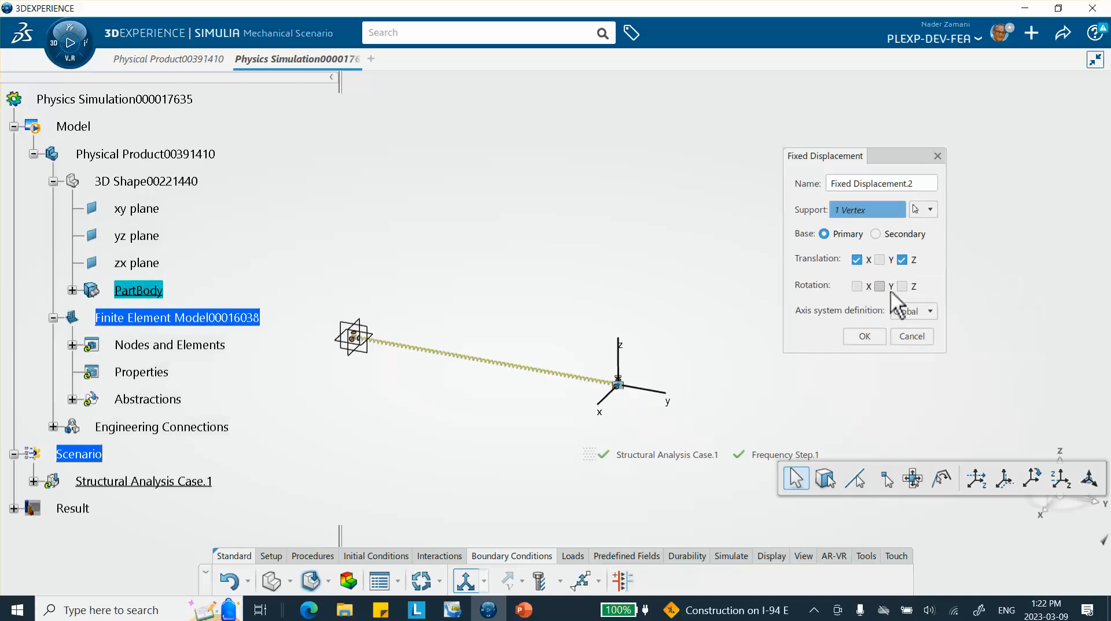
pyautogui.click(864, 336)
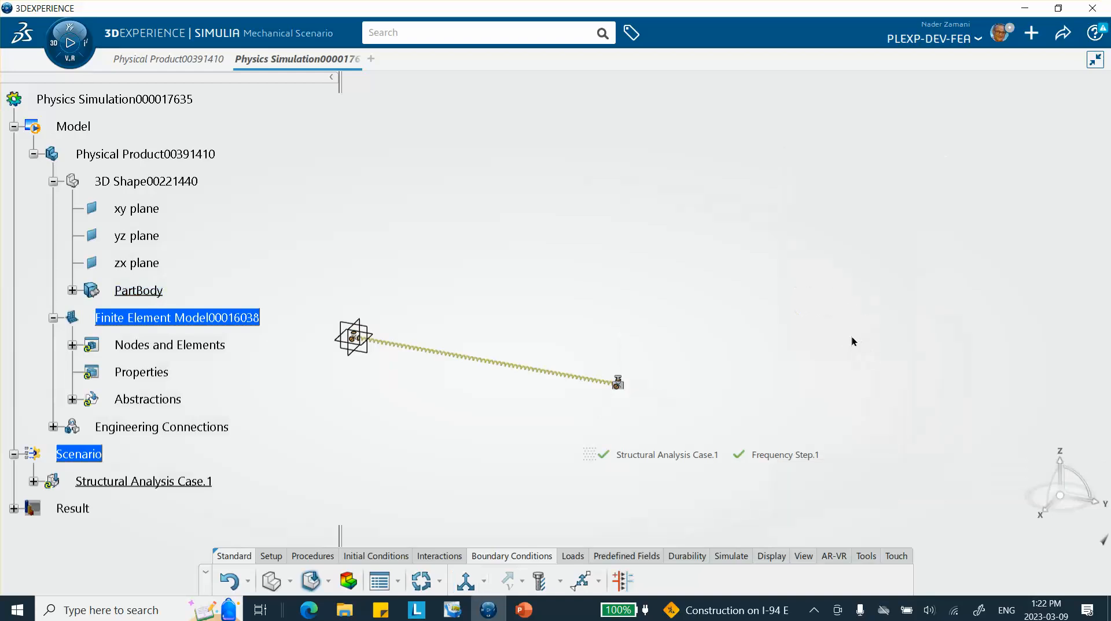
pyautogui.moveTo(613, 268); pyautogui.dragTo(655, 163, button='middle')
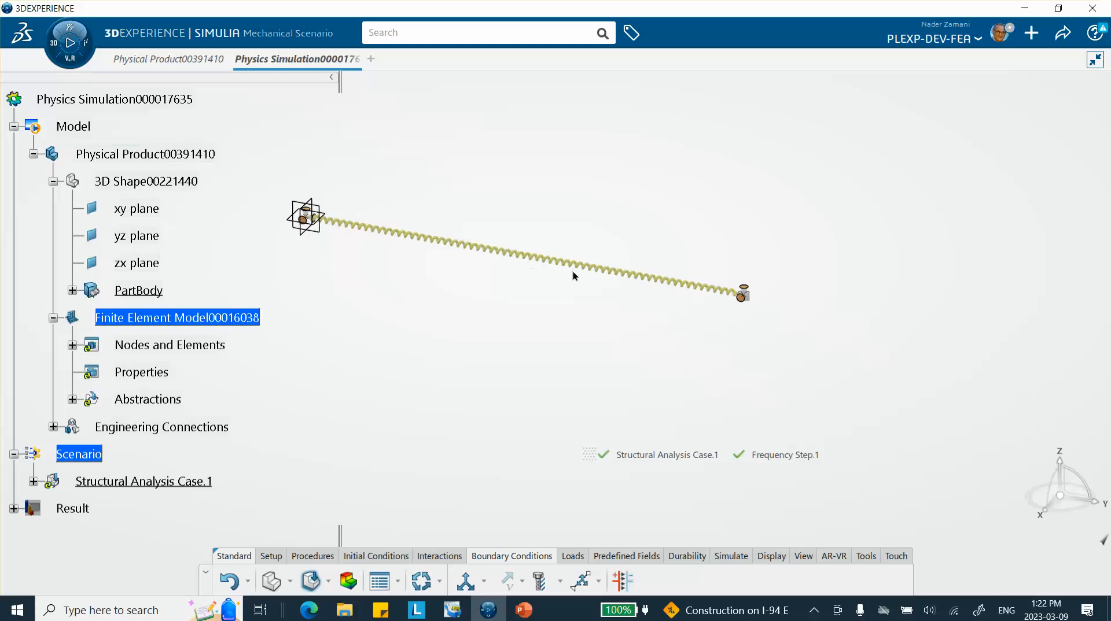
# - Switch to the PowerPoint presentation, review the spring-mass-damper parameters and initial conditions on slide 2, and return to 3DEXPERIENCE
pyautogui.click(530, 618)
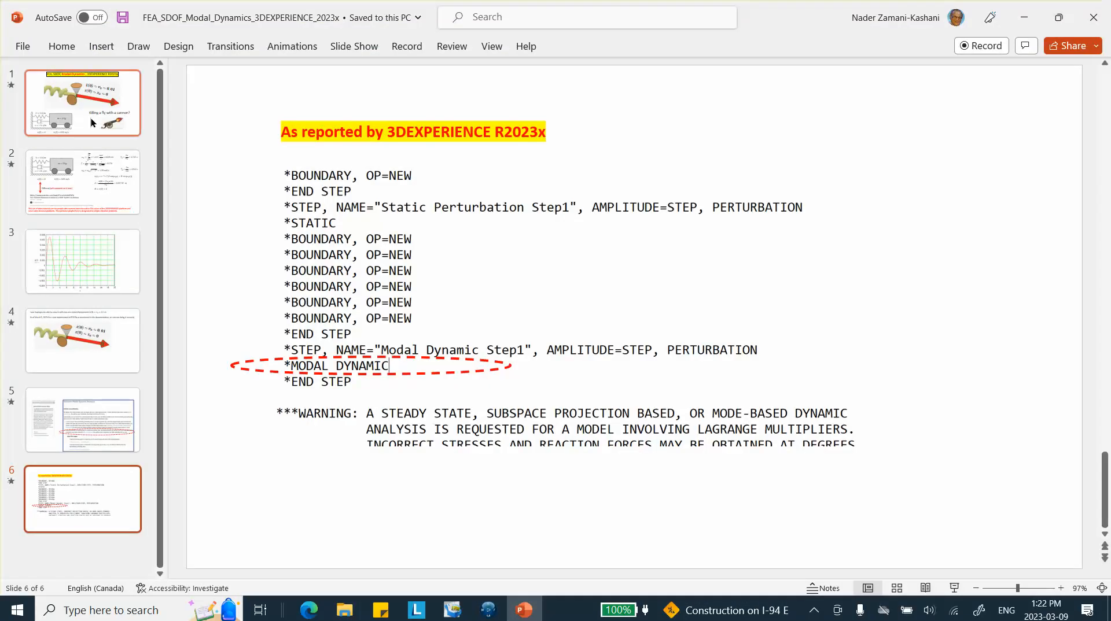
pyautogui.click(86, 189)
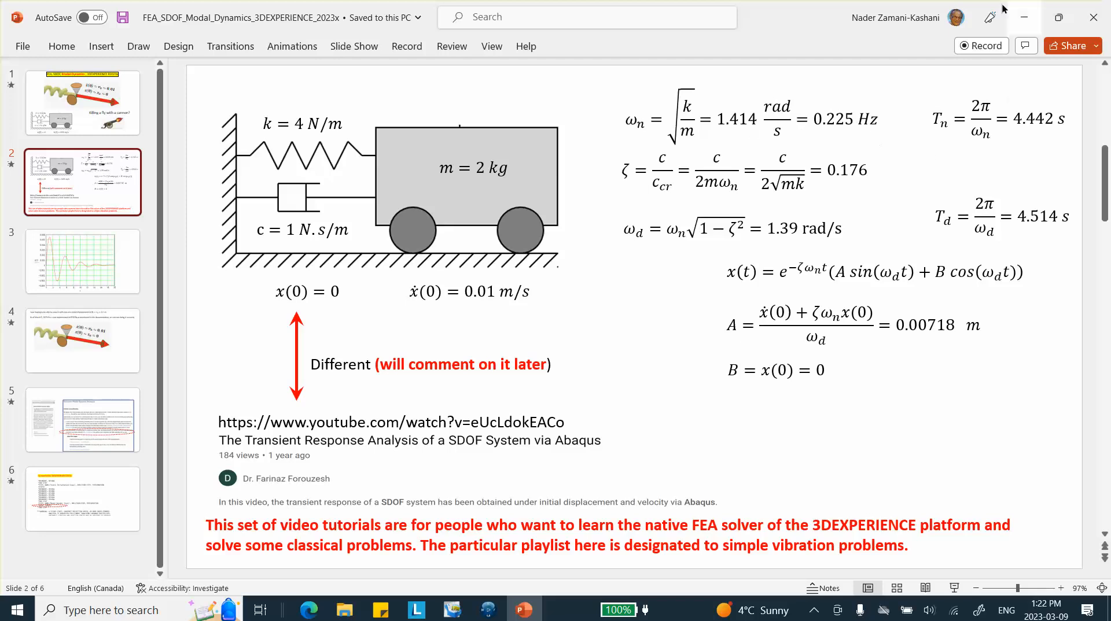
pyautogui.click(1023, 17)
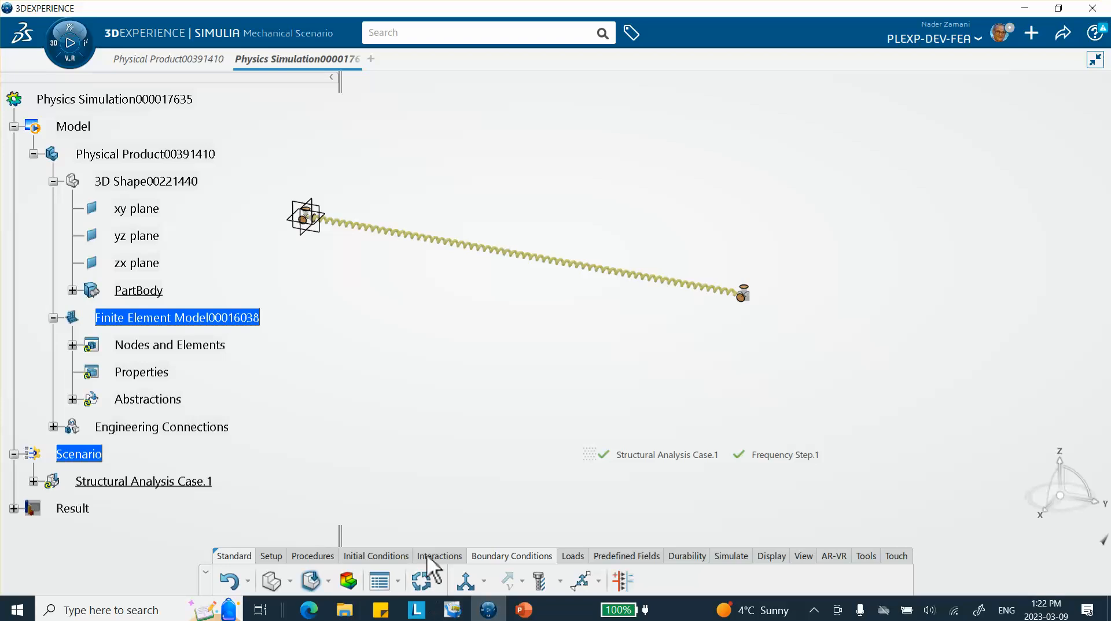
# - Add a modal dynamic step with a 20 s step time and a .01 s time increment, keeping structural and viscous damping enabled
pyautogui.click(312, 556)
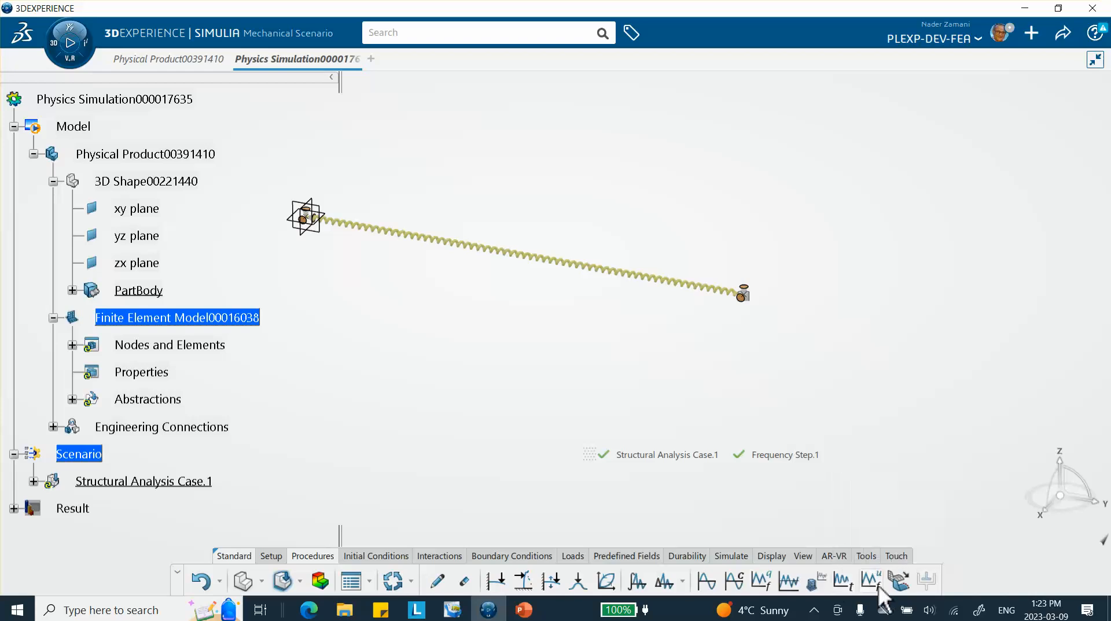
pyautogui.click(842, 581)
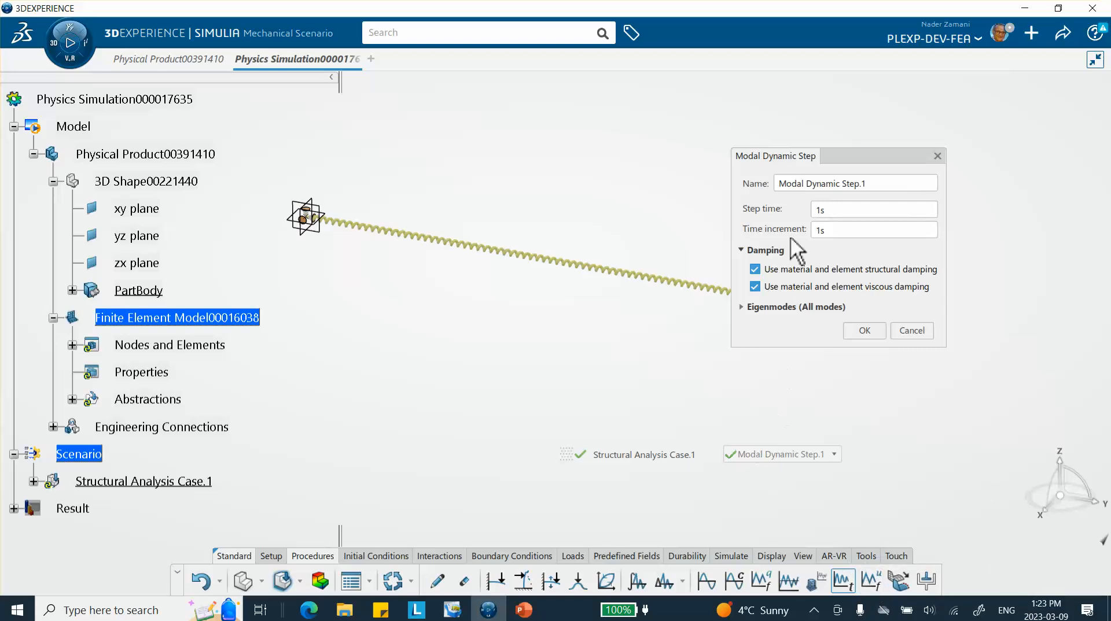
pyautogui.doubleClick(834, 210)
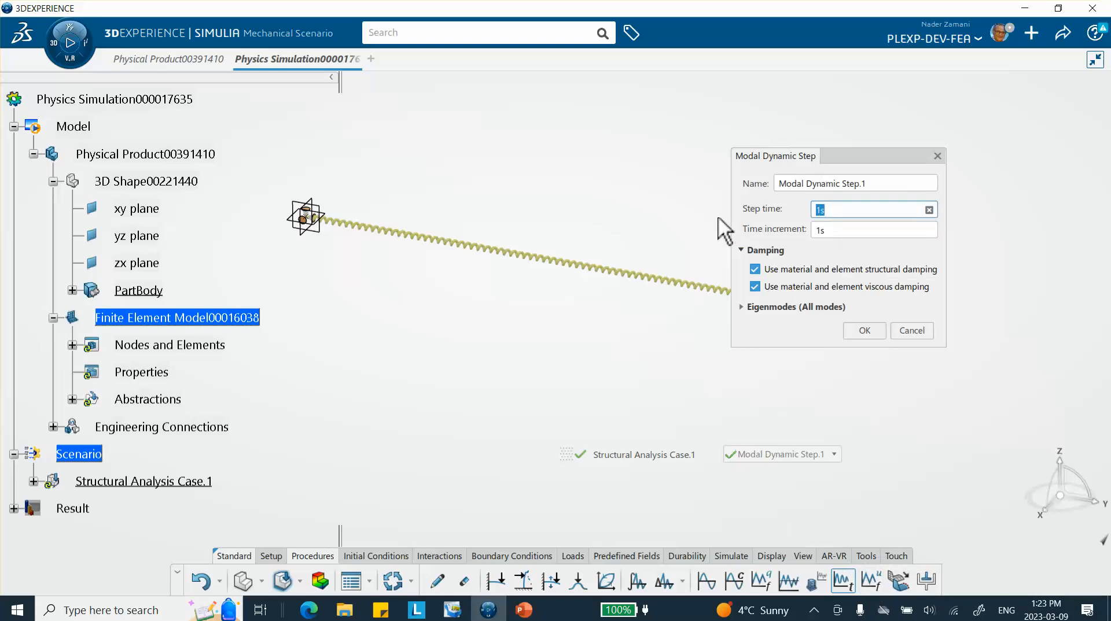
pyautogui.write('20')
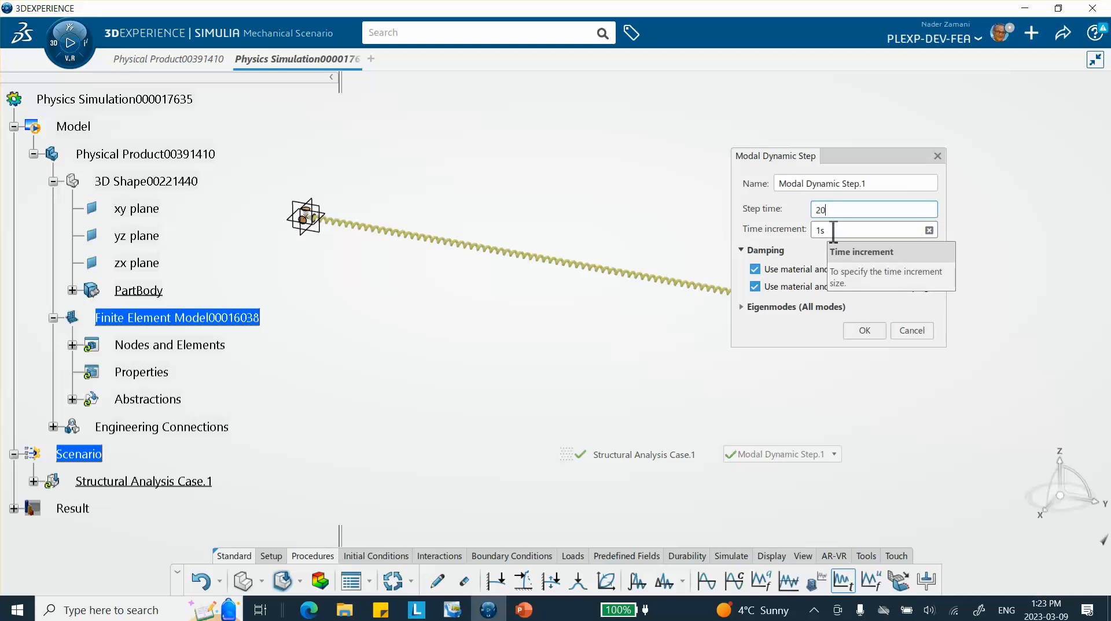
pyautogui.doubleClick(833, 231)
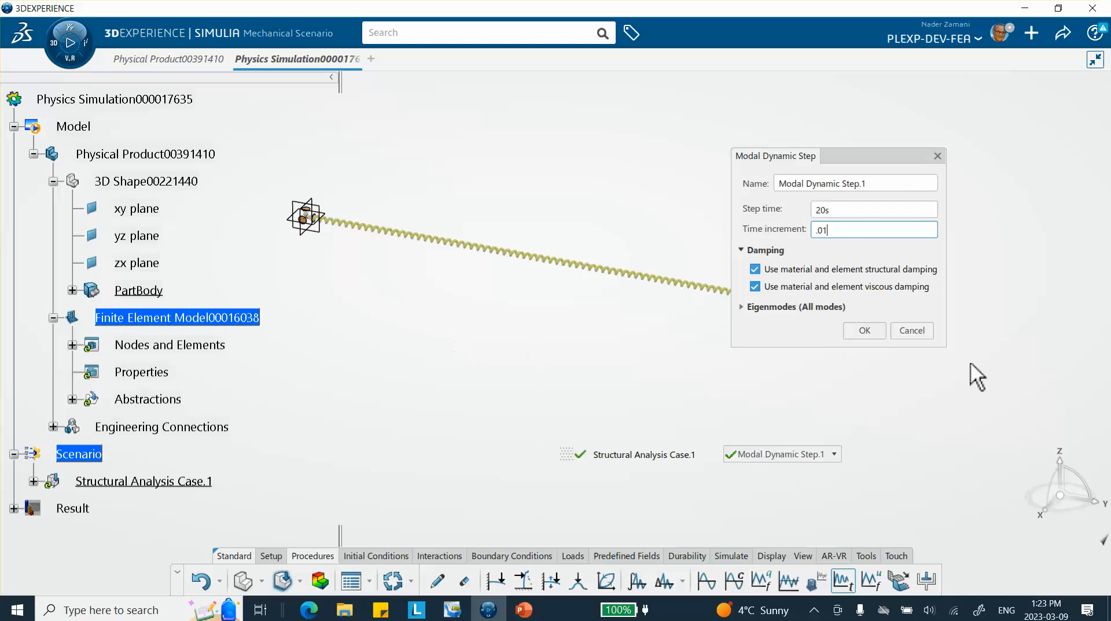
pyautogui.click(872, 334)
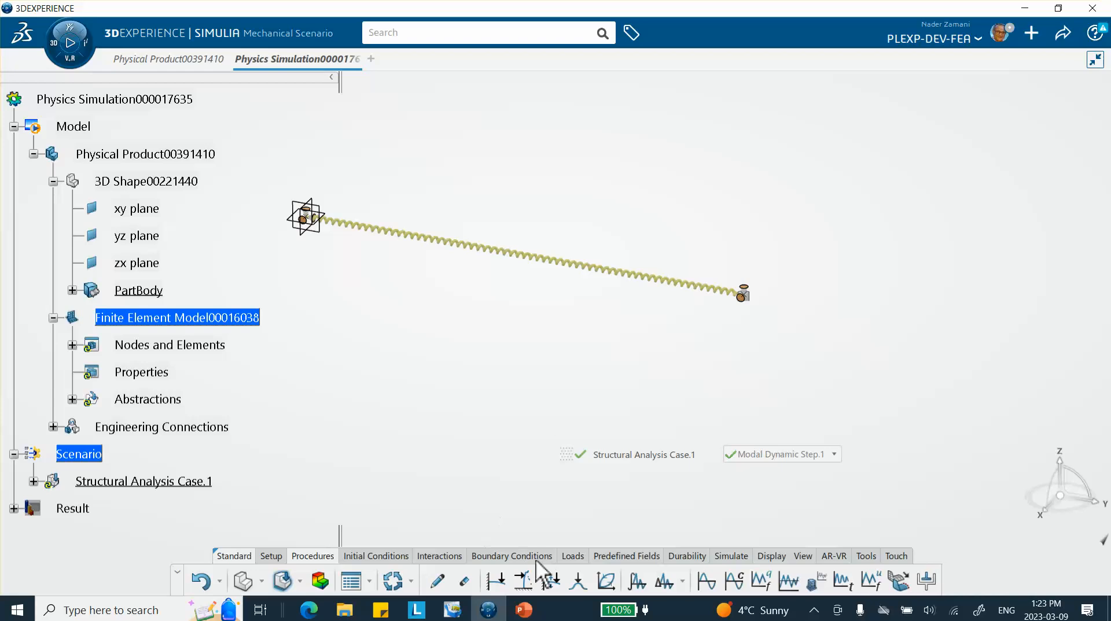
# - Apply an initial velocity of .01 m/s in Translation Y to the mass point, checking the value against the PowerPoint slide
pyautogui.click(383, 558)
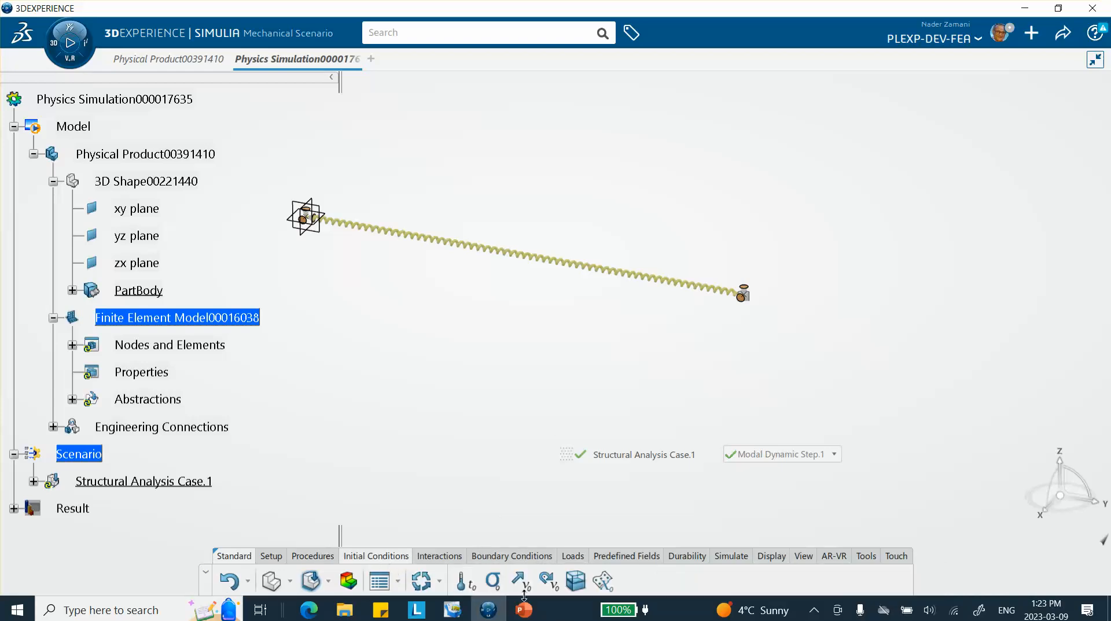
pyautogui.click(520, 581)
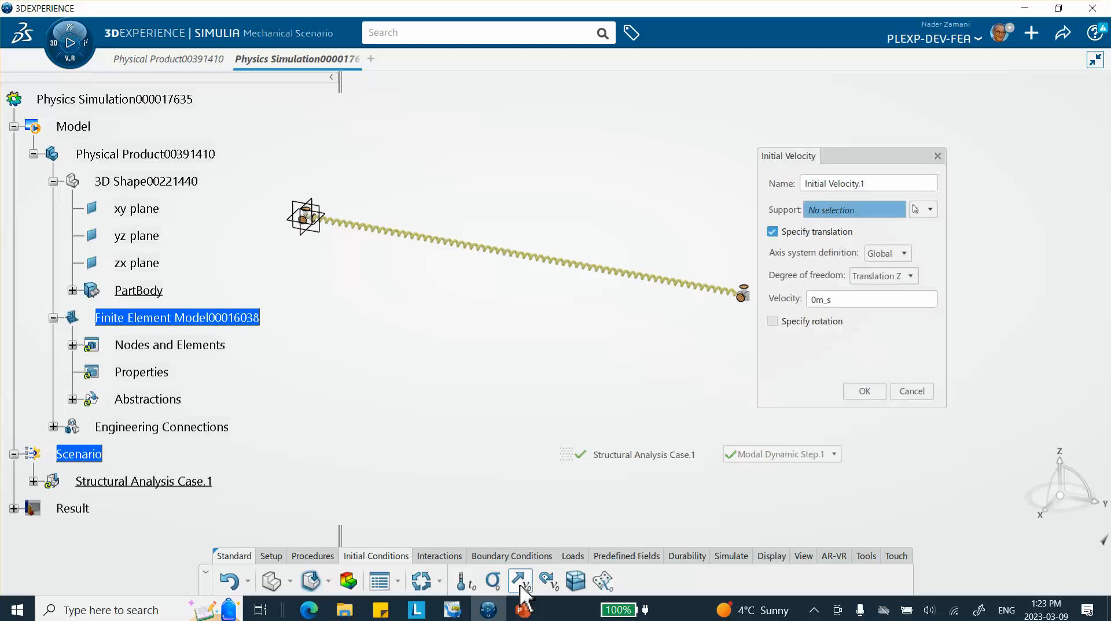
pyautogui.moveTo(567, 410); pyautogui.dragTo(584, 308, button='middle')
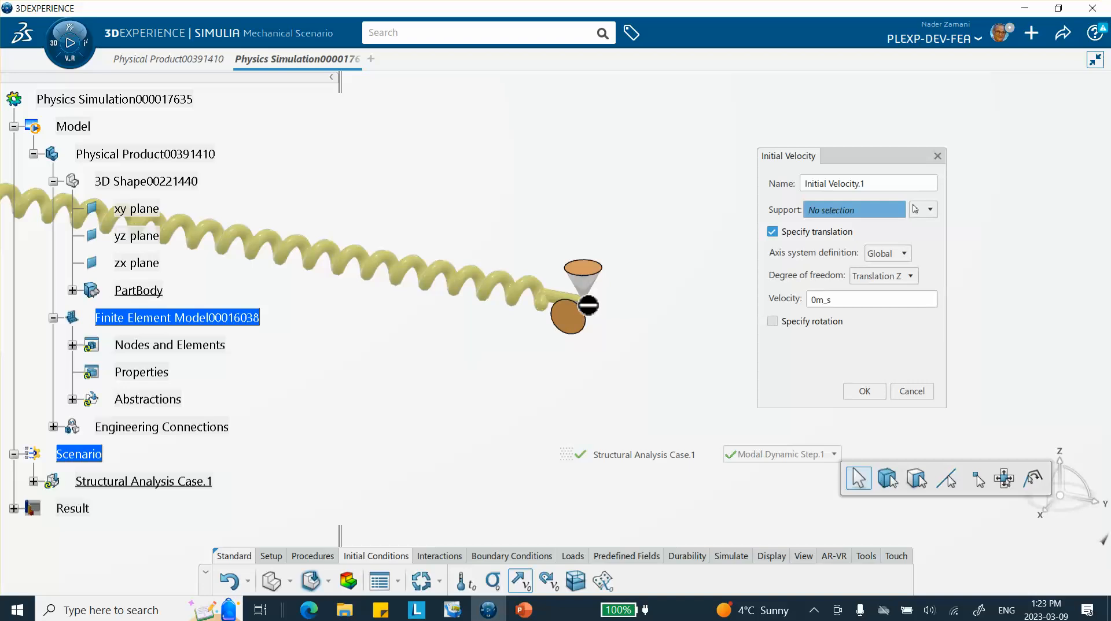
pyautogui.click(584, 303)
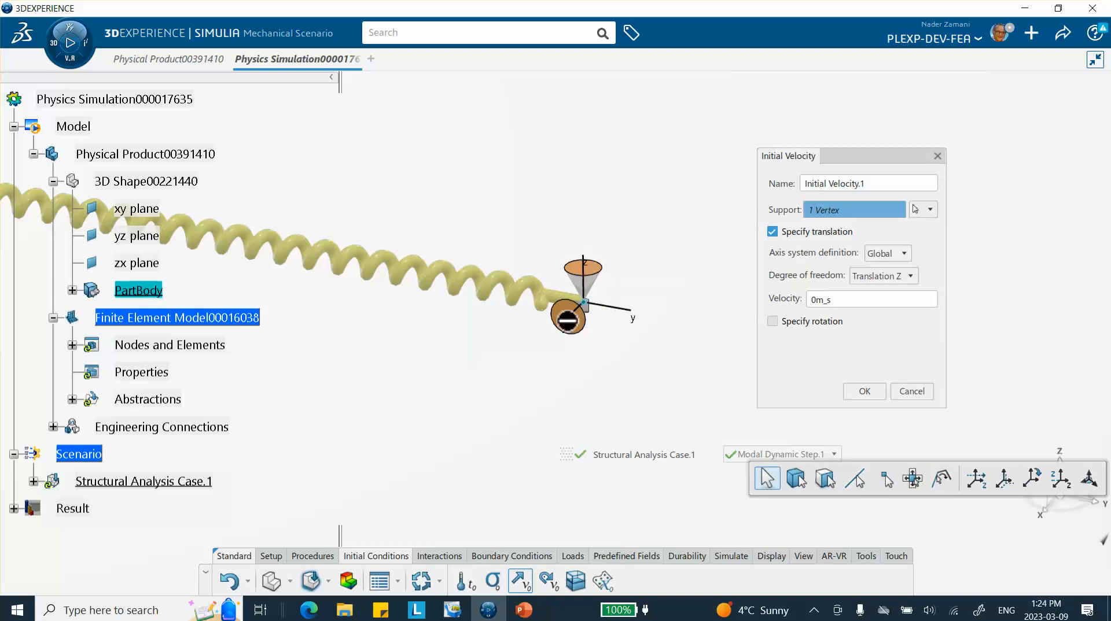
pyautogui.click(907, 277)
pyautogui.click(878, 306)
pyautogui.click(848, 299)
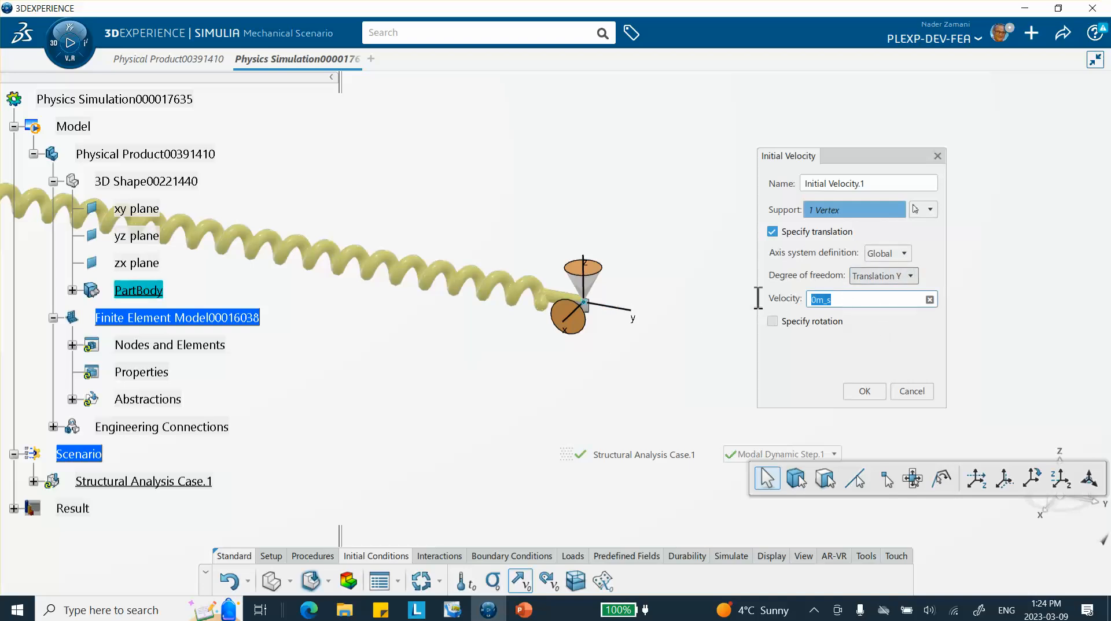
pyautogui.write('.01')
pyautogui.click(523, 616)
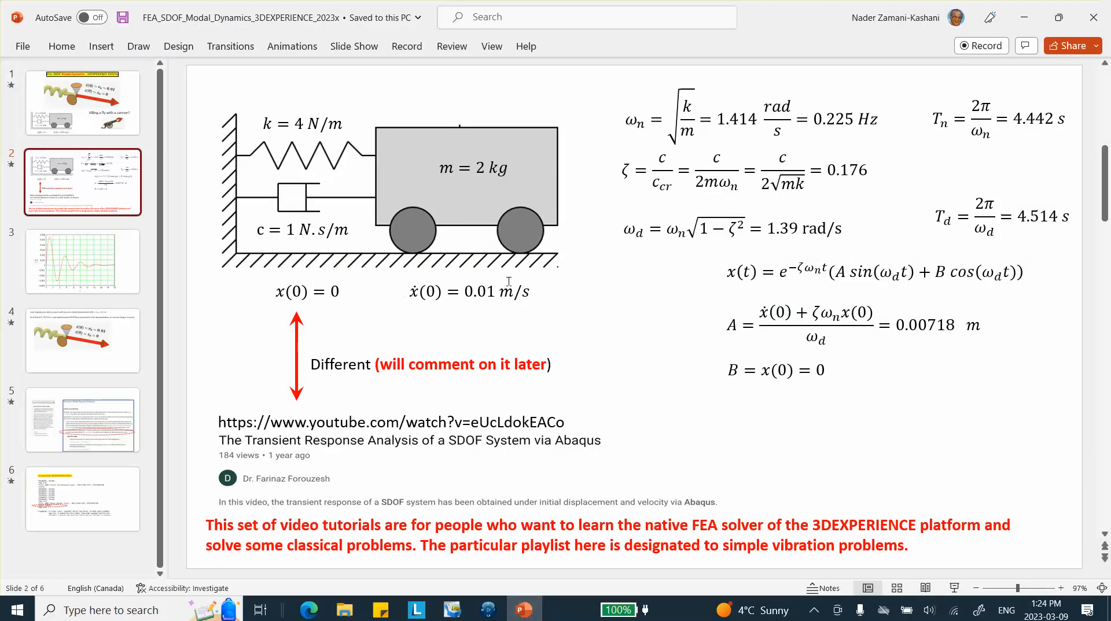
pyautogui.click(1023, 17)
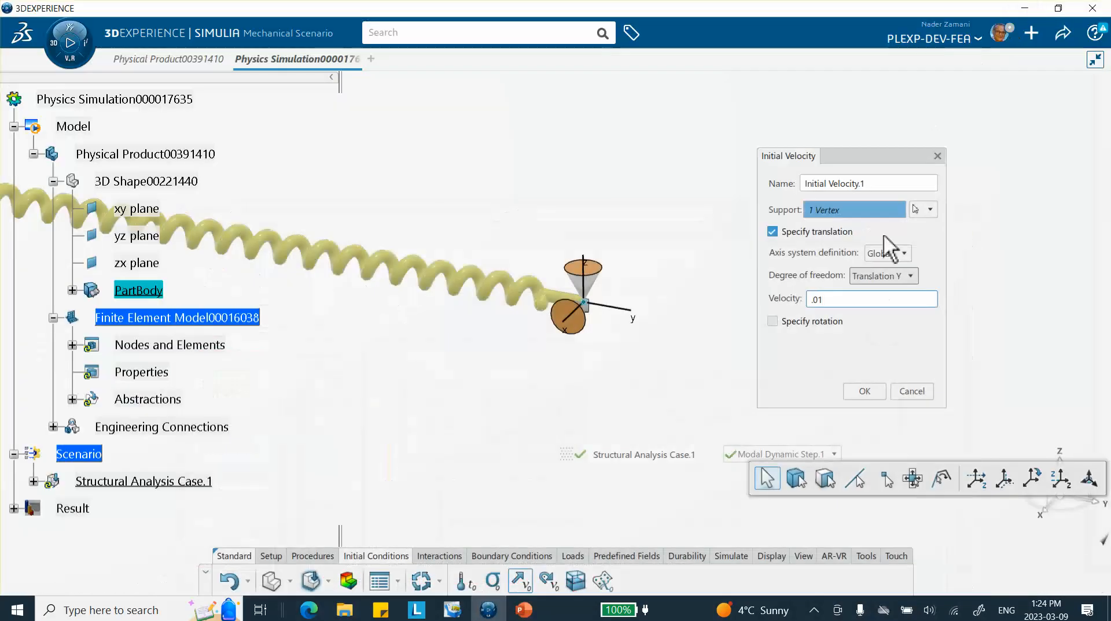
pyautogui.click(874, 392)
pyautogui.moveTo(741, 417); pyautogui.dragTo(636, 306, button='middle')
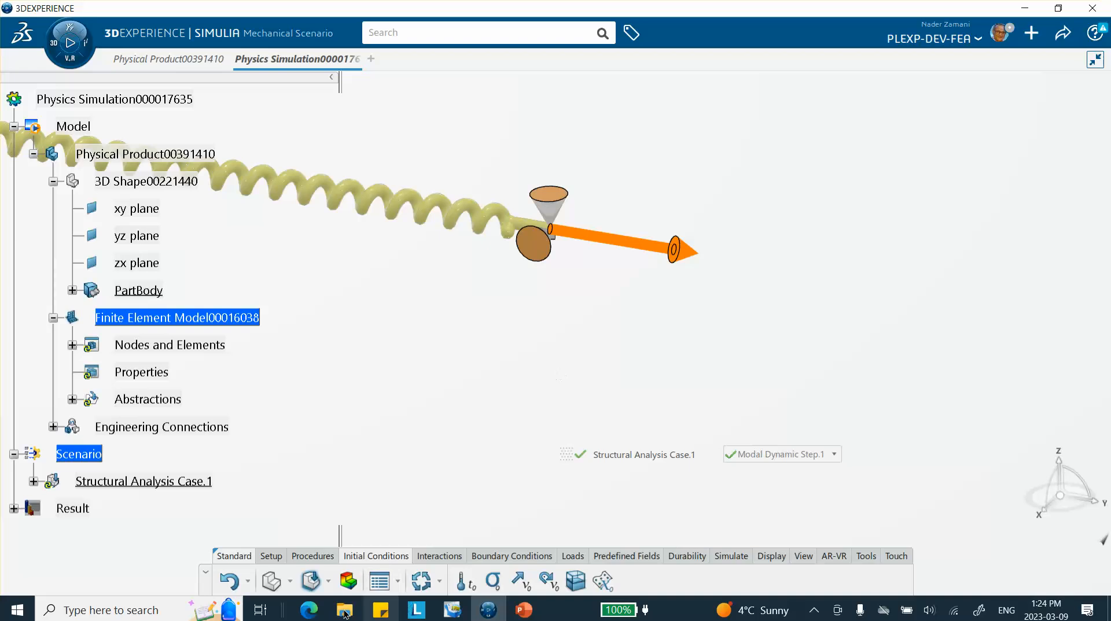
# - Expand the structural analysis case in the tree and examine the contents of its frequency and modal dynamic steps
pyautogui.click(733, 556)
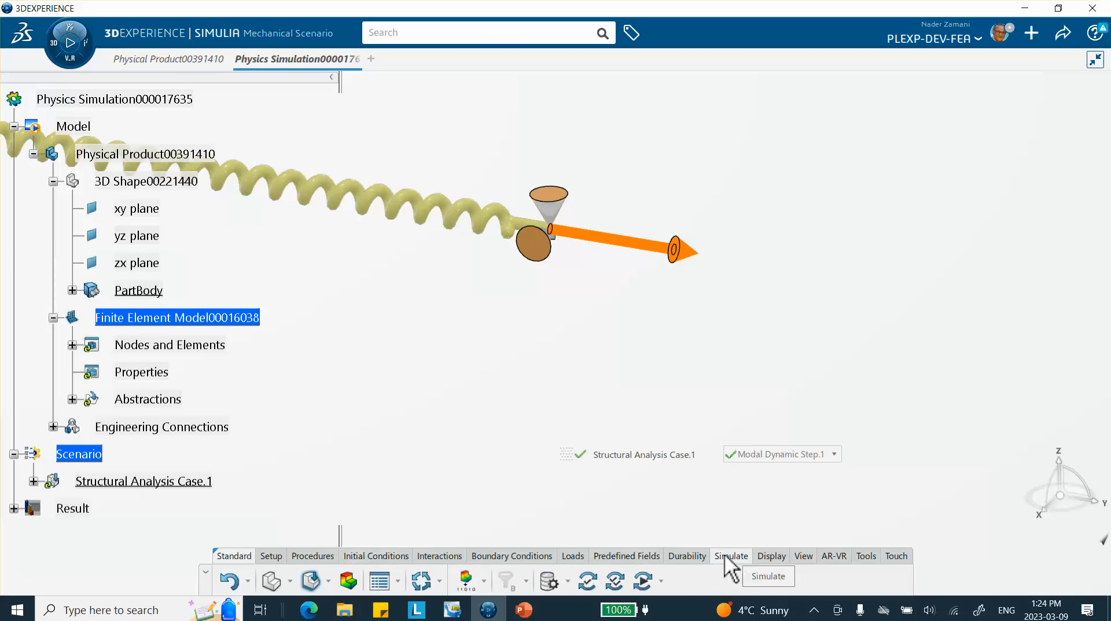
pyautogui.click(53, 427)
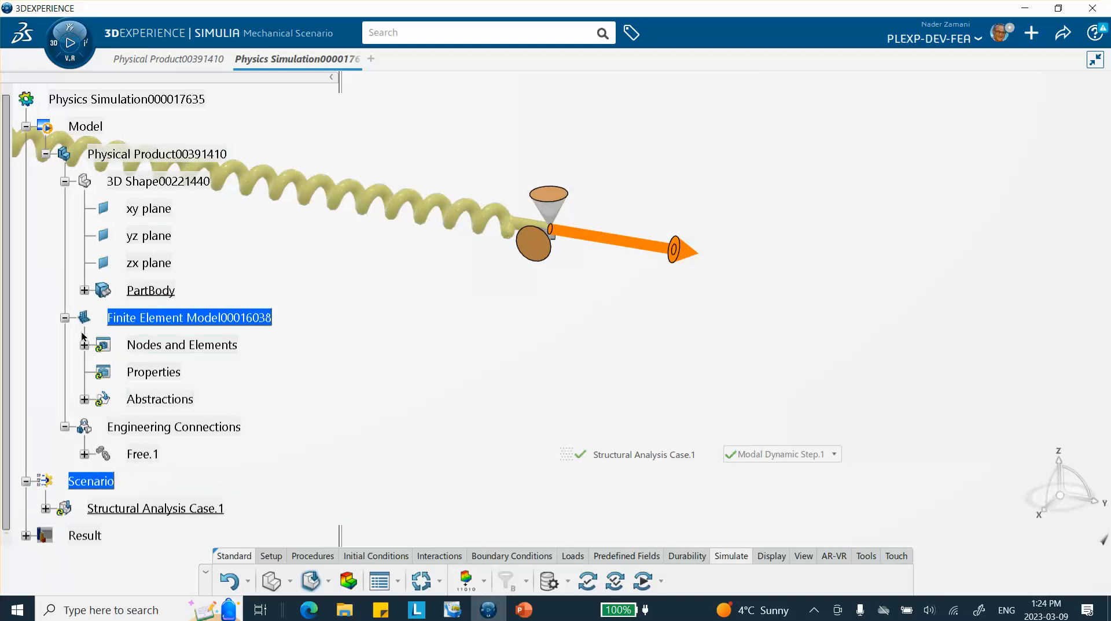
pyautogui.click(62, 428)
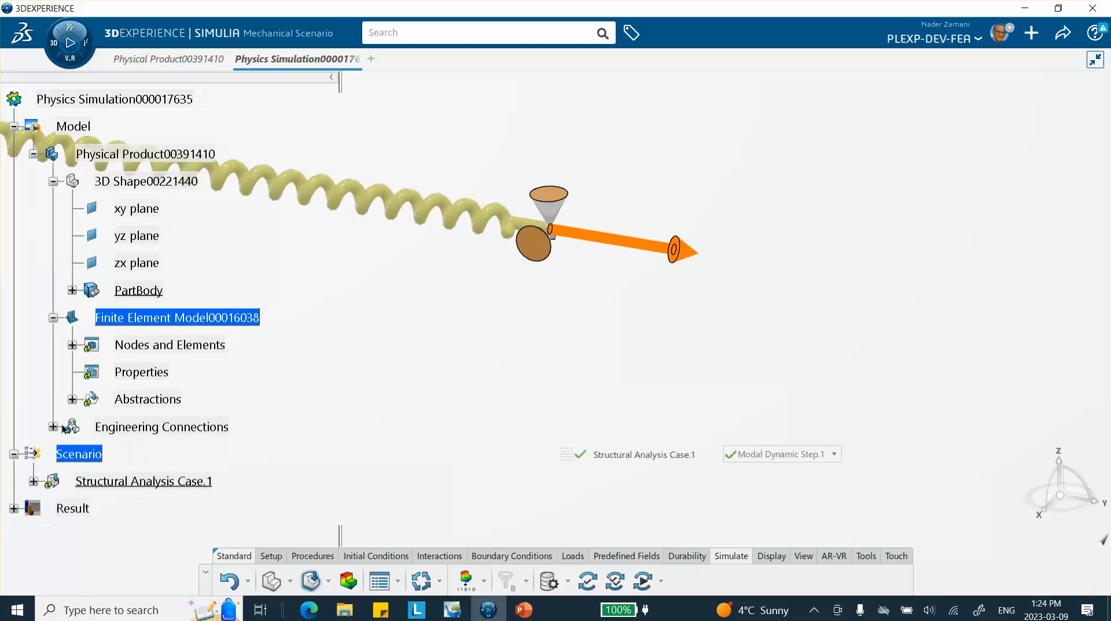
pyautogui.click(33, 482)
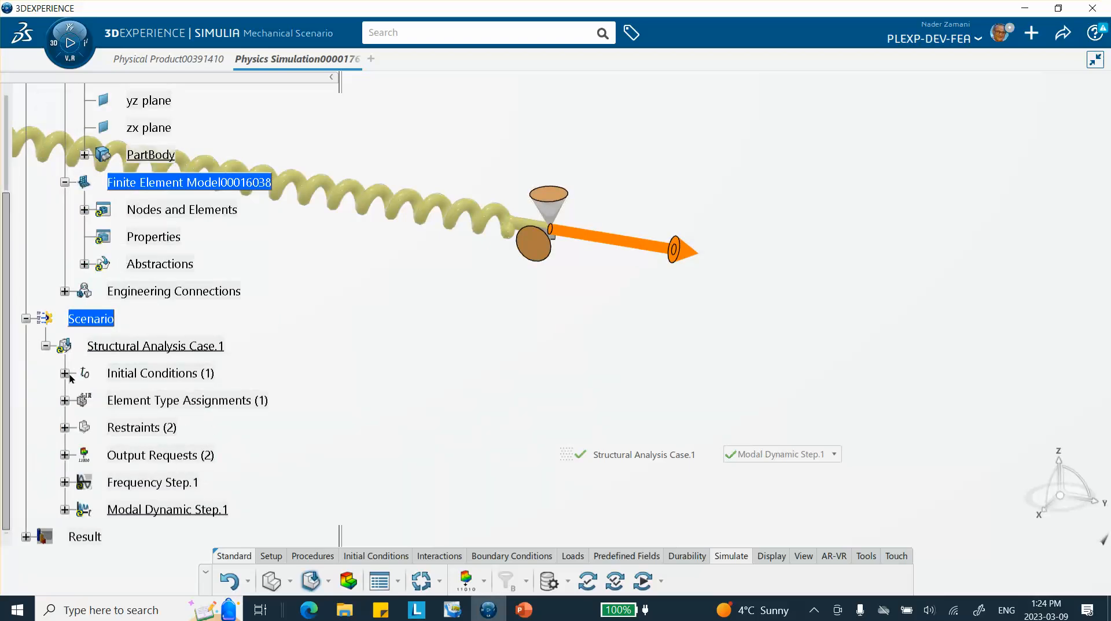
pyautogui.click(65, 483)
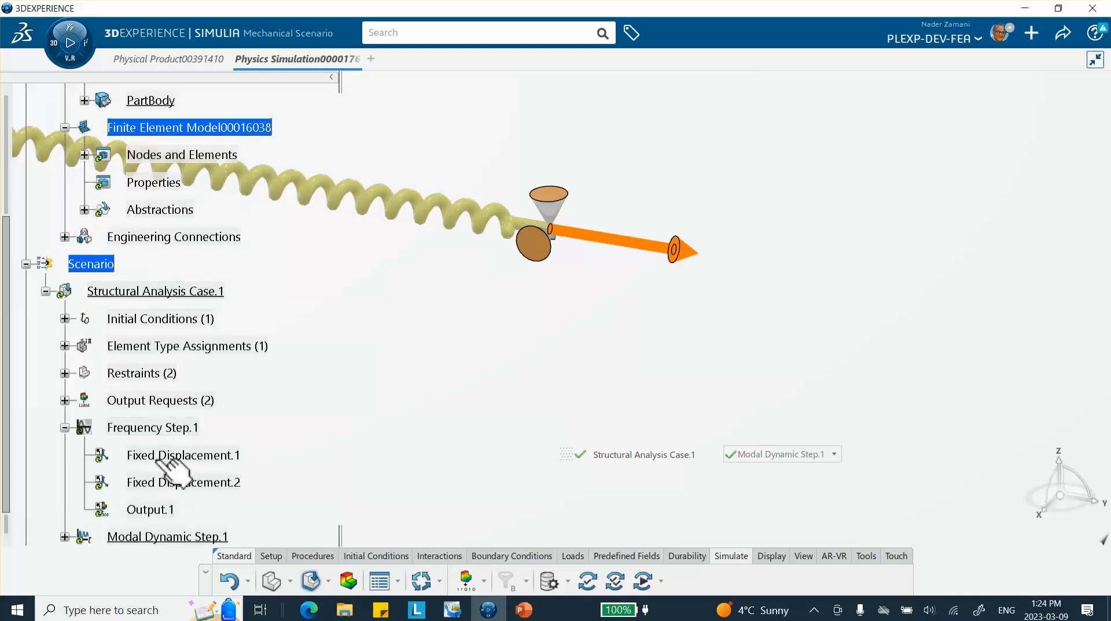
pyautogui.scroll(-3, 314, 385)
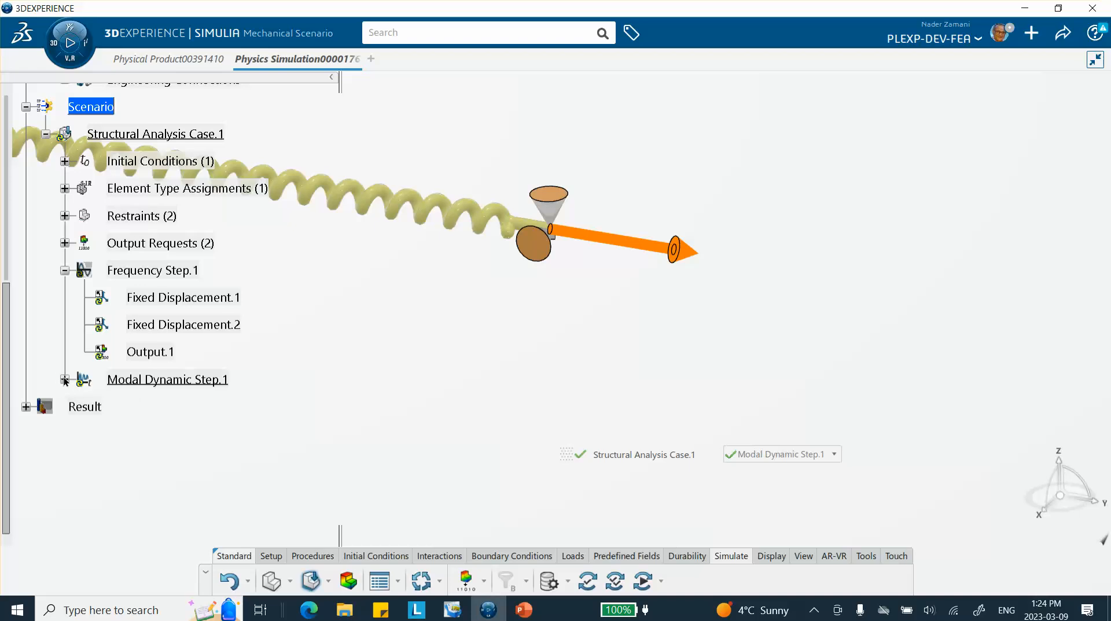
pyautogui.click(65, 380)
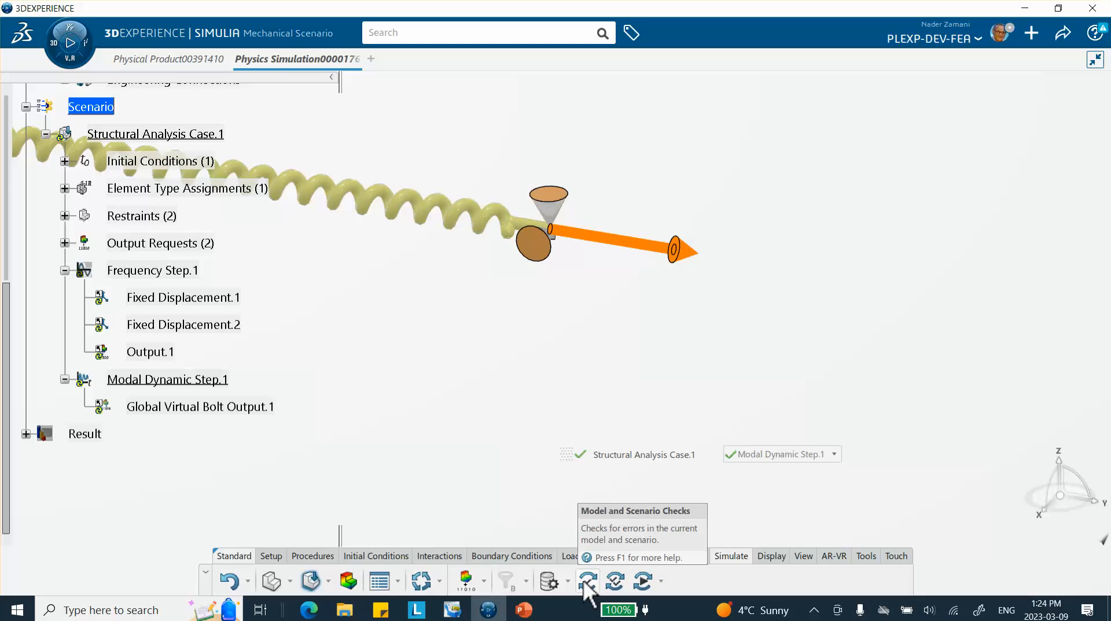
# - Add a History output request to the modal dynamic step for the mass point, requesting U2, Translation component 2, every 1 increment
pyautogui.click(466, 580)
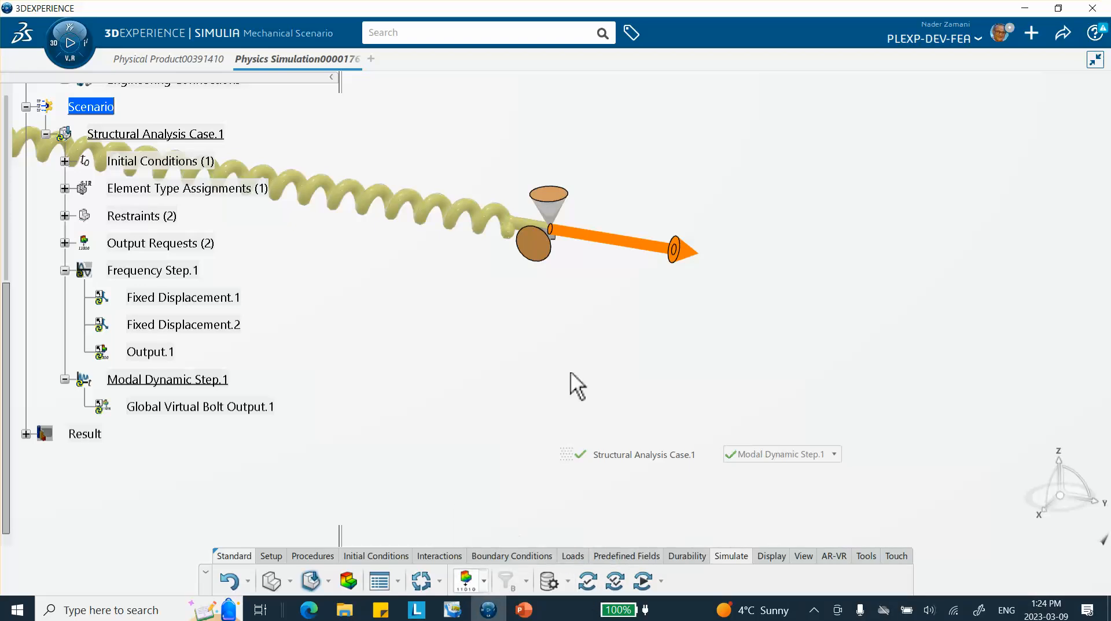
pyautogui.moveTo(584, 318); pyautogui.dragTo(492, 297, button='middle')
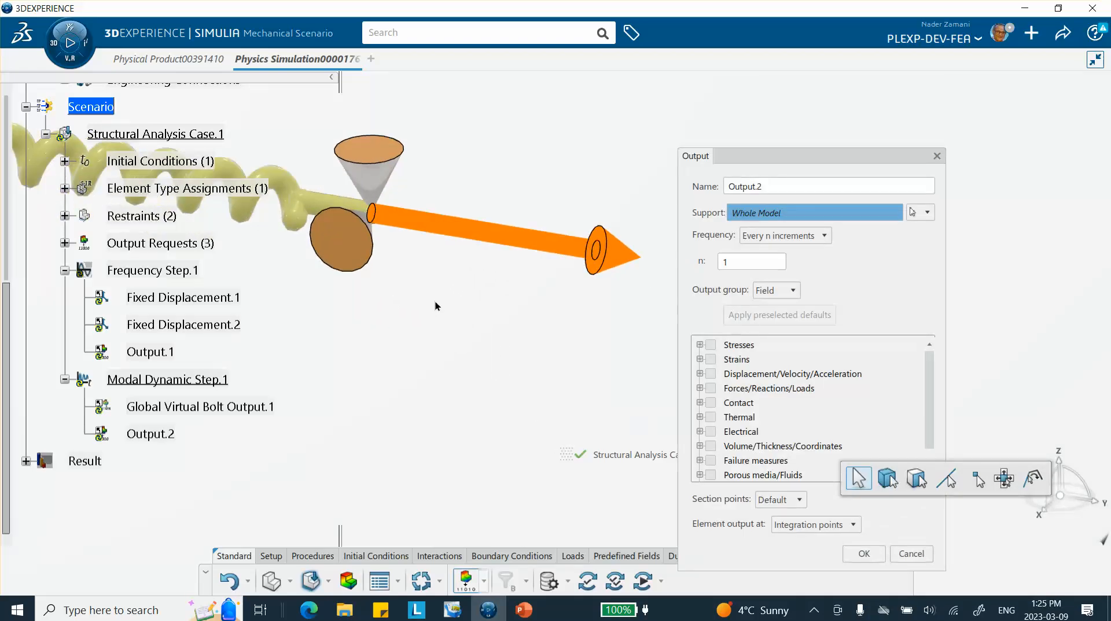
pyautogui.click(776, 289)
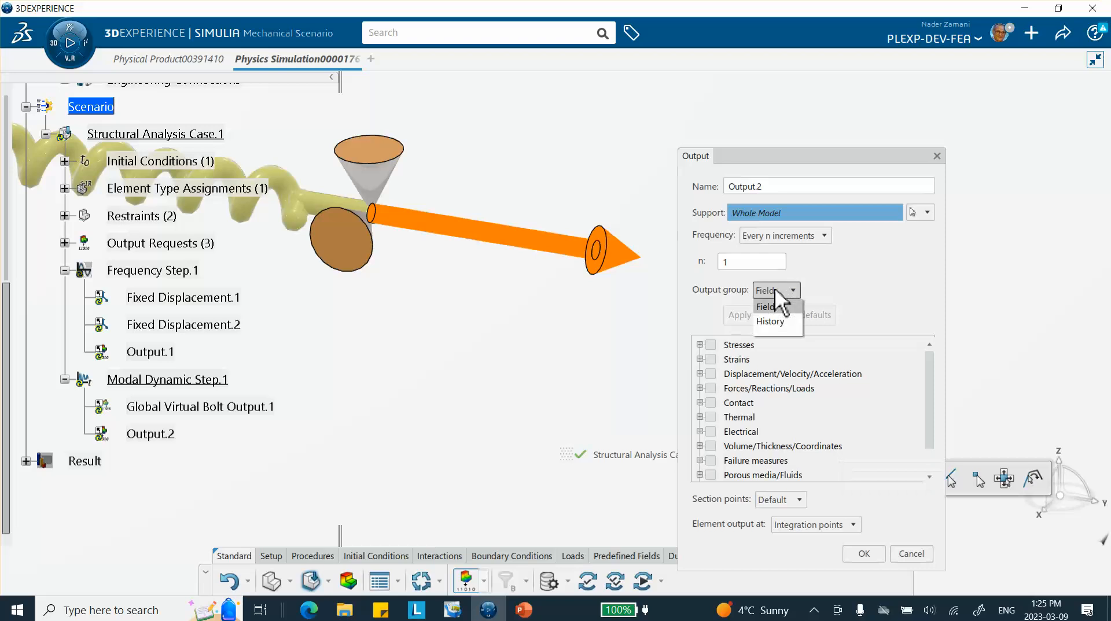
pyautogui.click(770, 316)
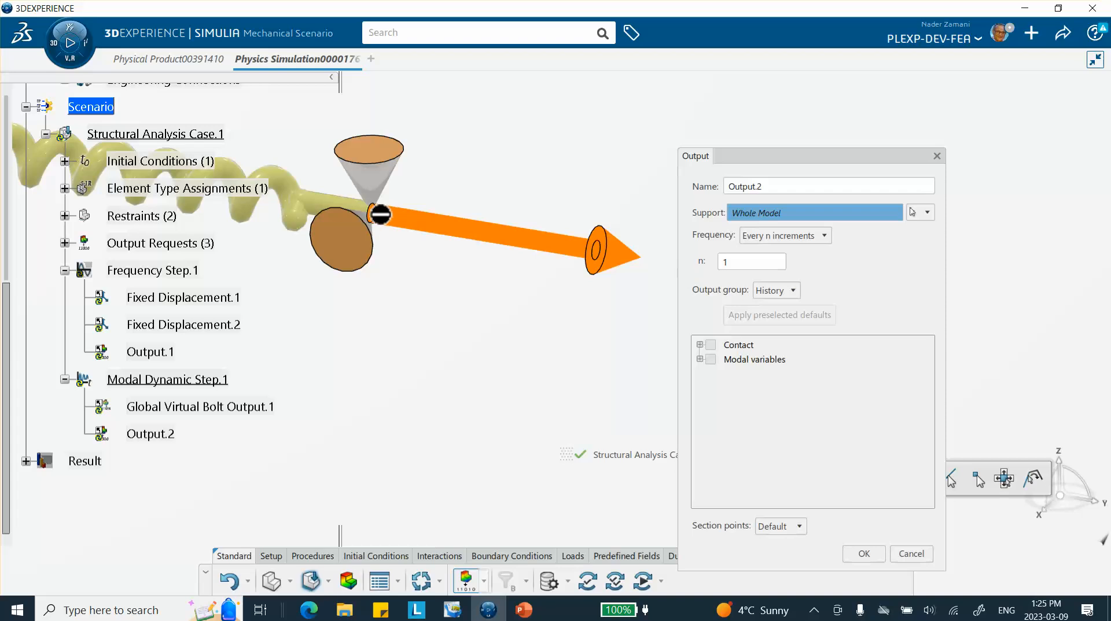
pyautogui.click(379, 217)
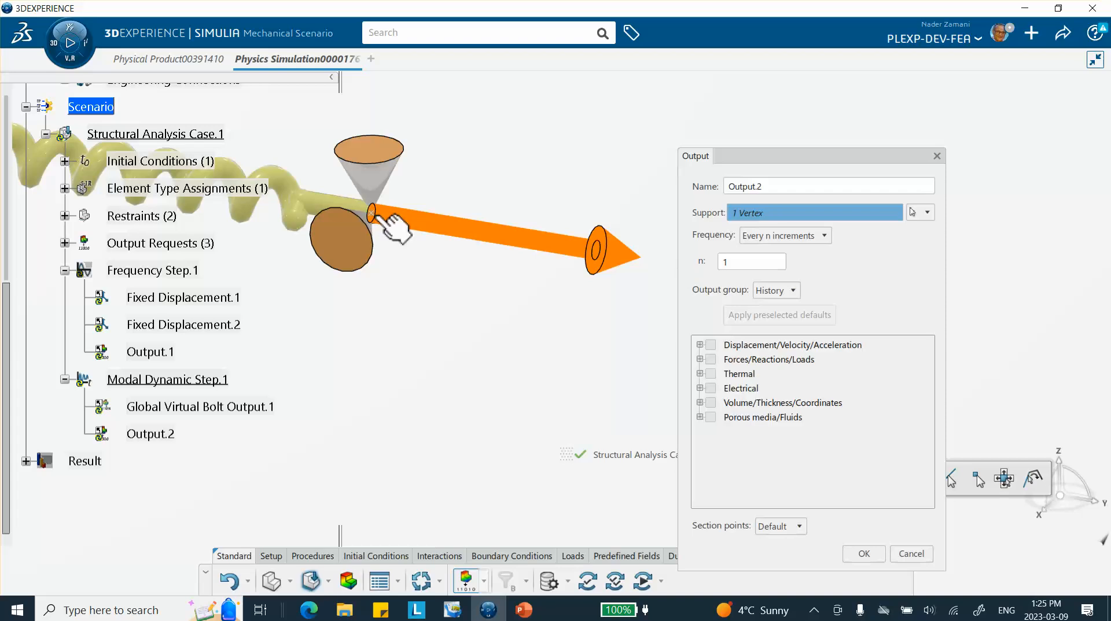
pyautogui.click(700, 345)
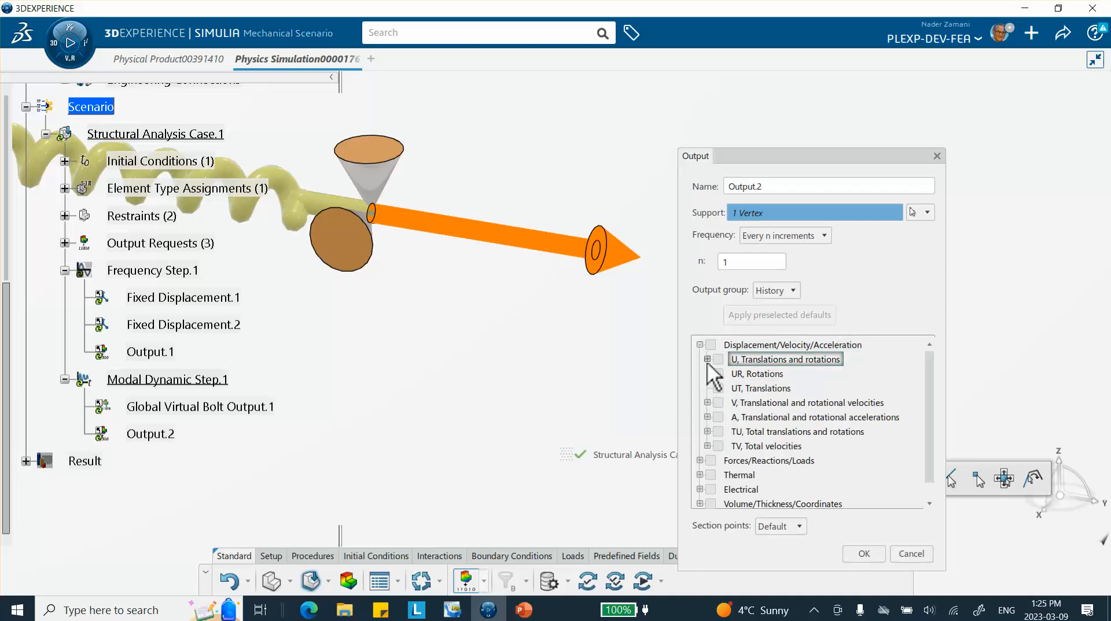
pyautogui.click(707, 359)
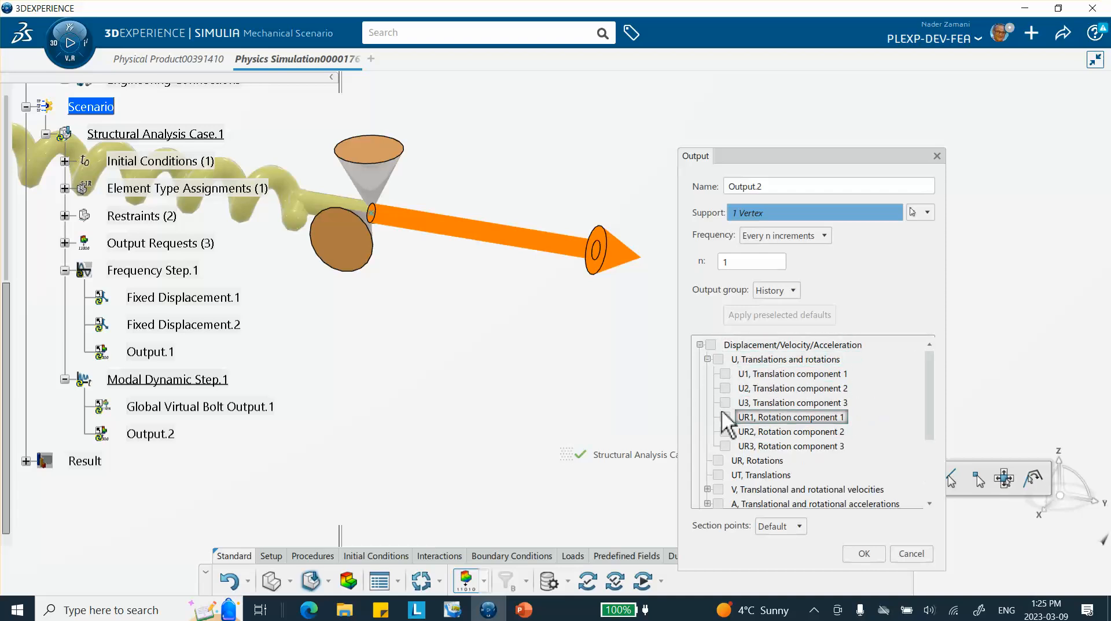
pyautogui.click(725, 388)
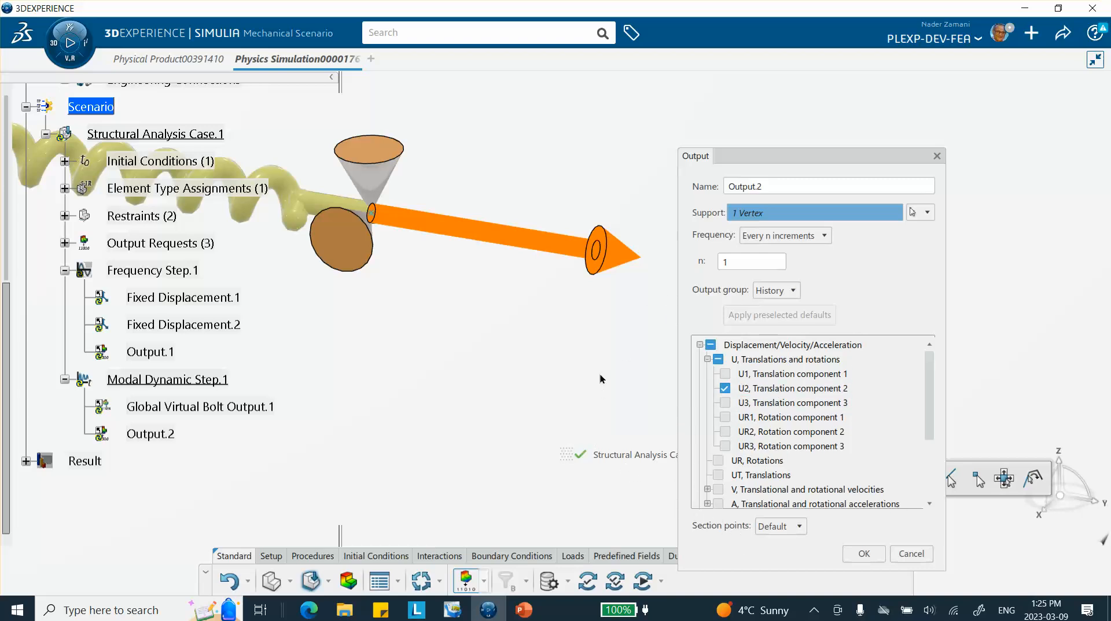
pyautogui.click(862, 555)
pyautogui.moveTo(540, 293); pyautogui.dragTo(477, 346, button='middle')
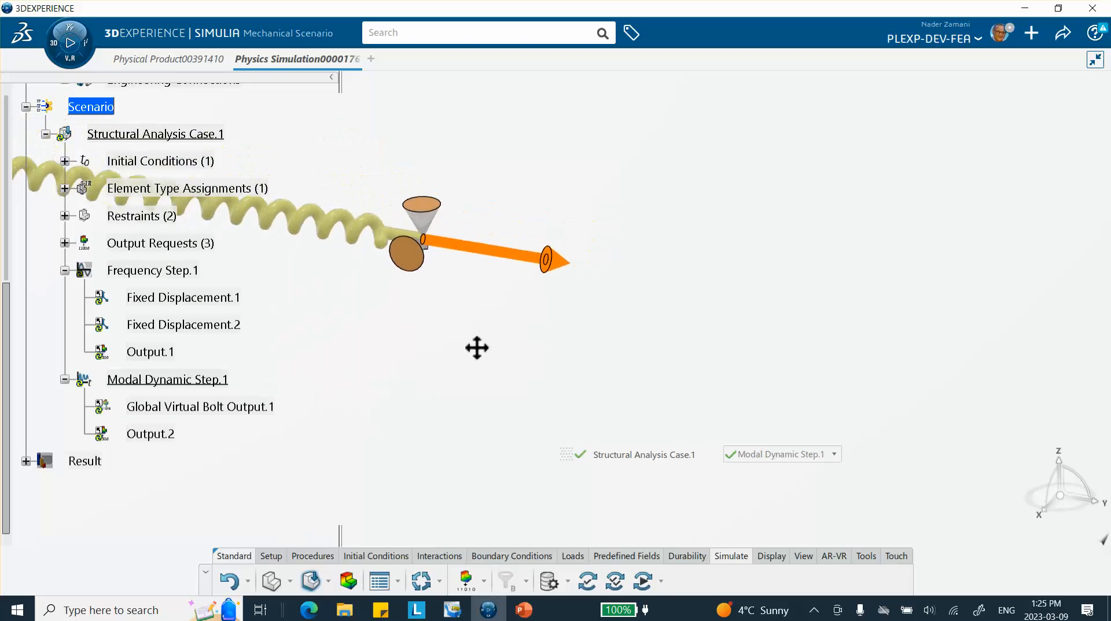
# - Run the model and scenario checks, followed by the simulation checks for the structural analysis case using 4 cores
pyautogui.click(587, 583)
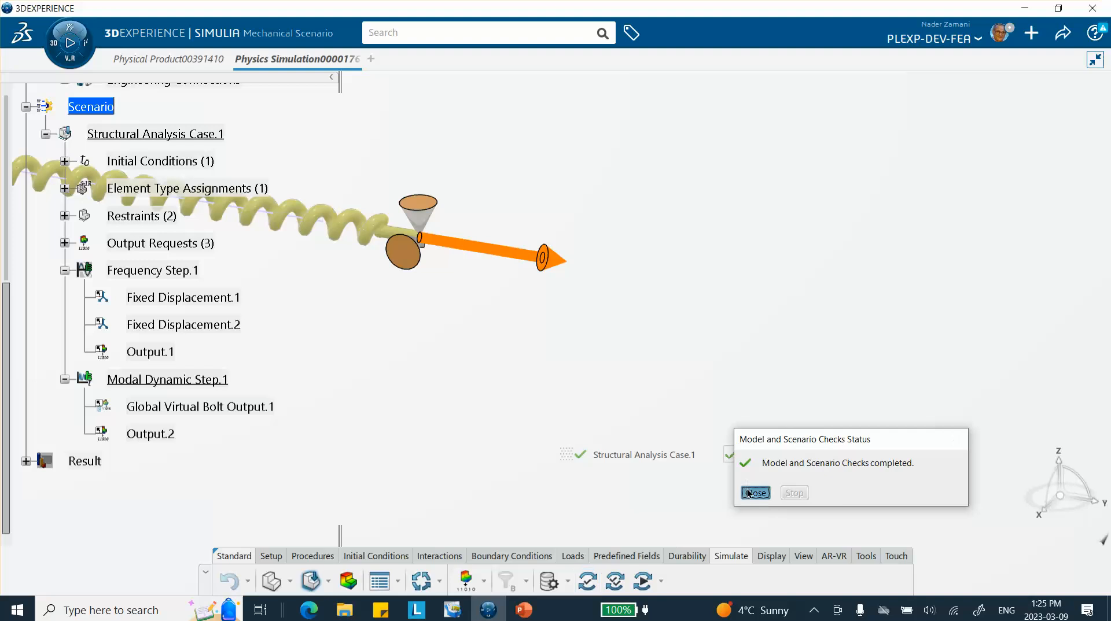
pyautogui.click(755, 493)
pyautogui.click(616, 581)
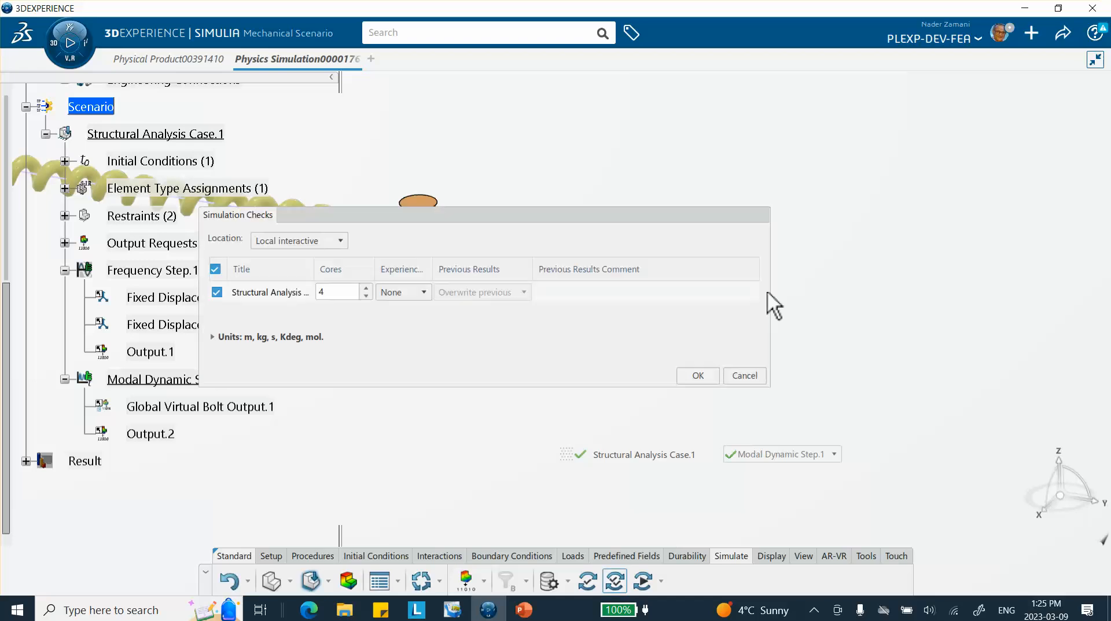
pyautogui.click(691, 381)
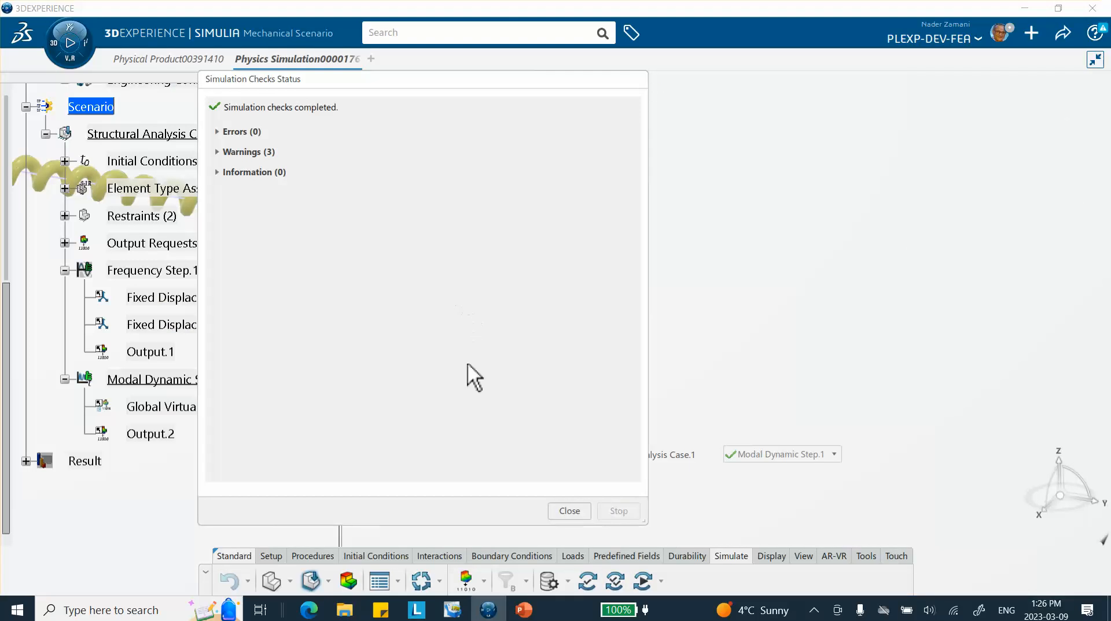
pyautogui.click(569, 511)
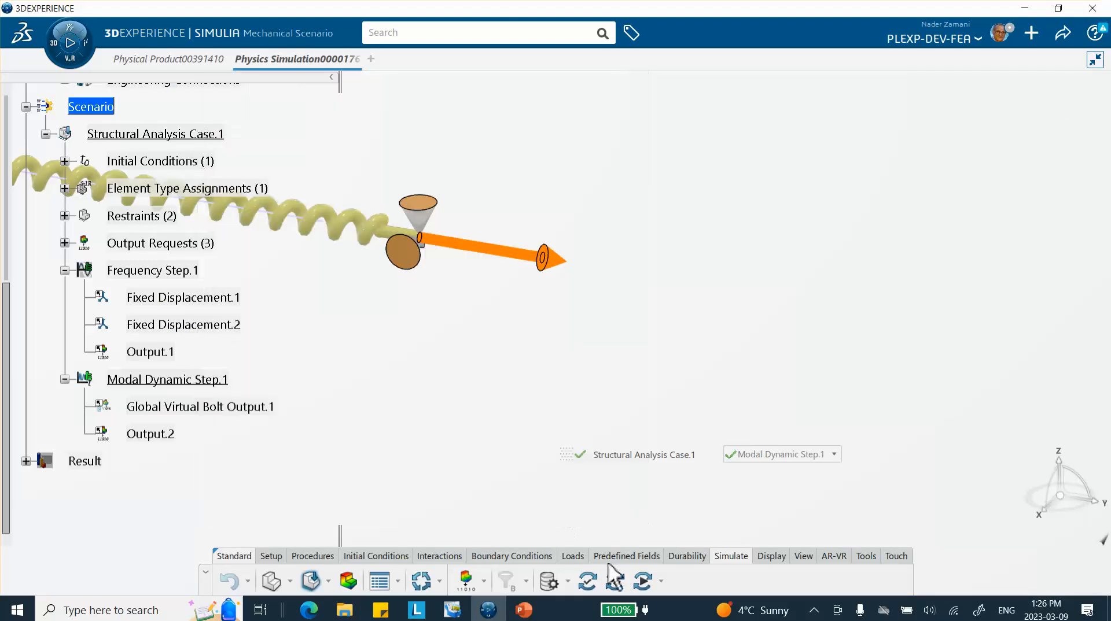
# - Simulate the structural analysis case at the Local interactive location with 4 cores, and dismiss the completed status report
pyautogui.click(644, 583)
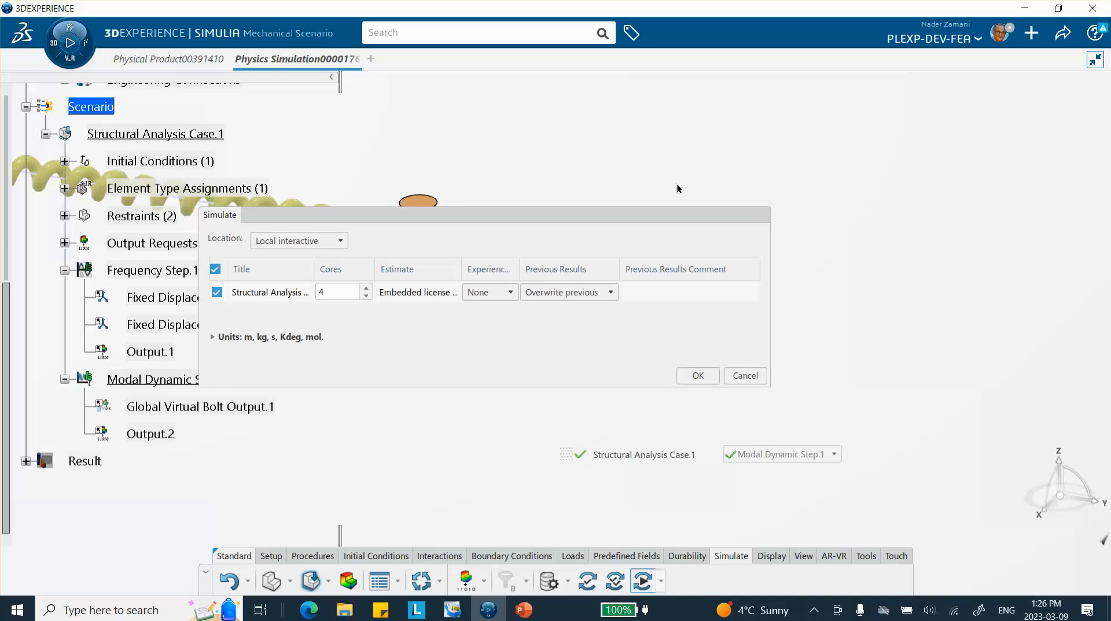
pyautogui.click(698, 376)
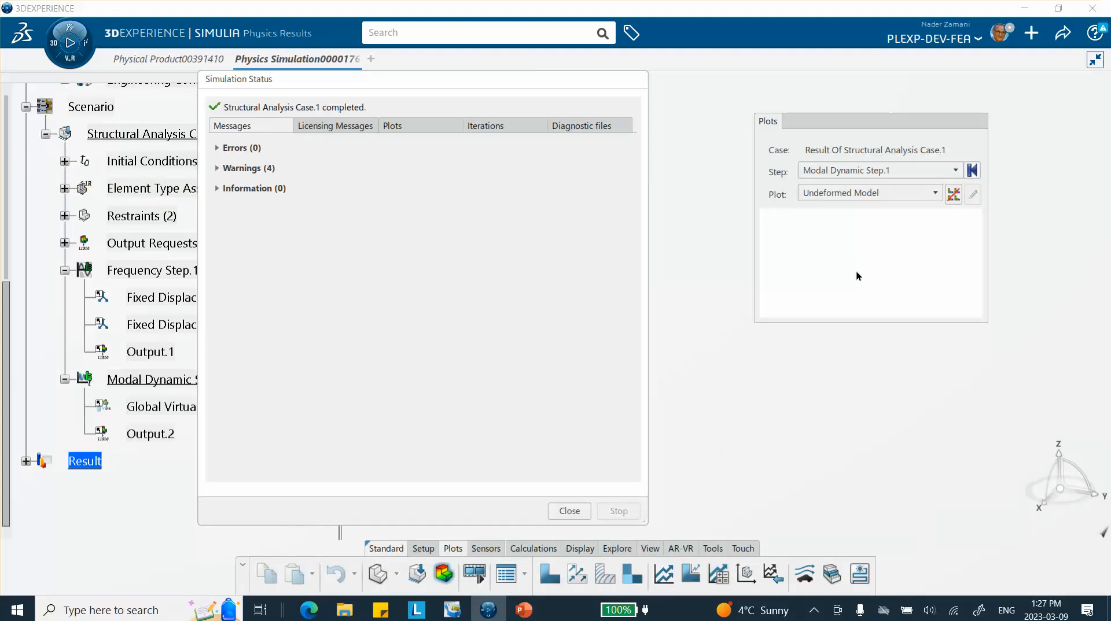
pyautogui.click(568, 511)
# - Display the Frequency Step.1 results and compare the mode's frequency with the hand calculation in PowerPoint, returning to 3DEXPERIENCE
pyautogui.click(836, 170)
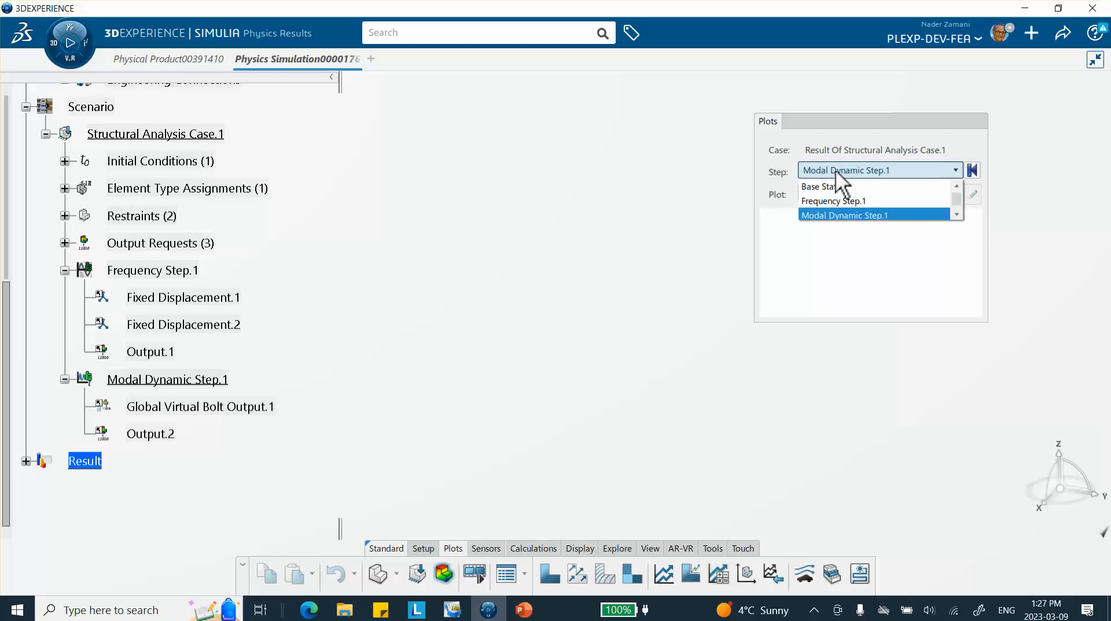
pyautogui.click(833, 204)
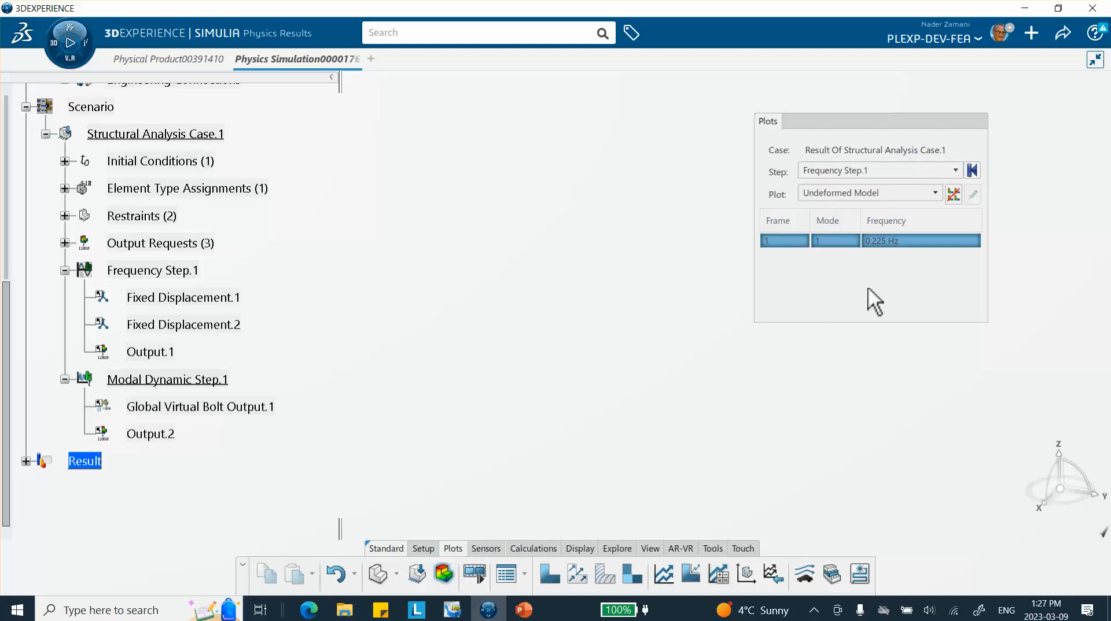
pyautogui.click(524, 610)
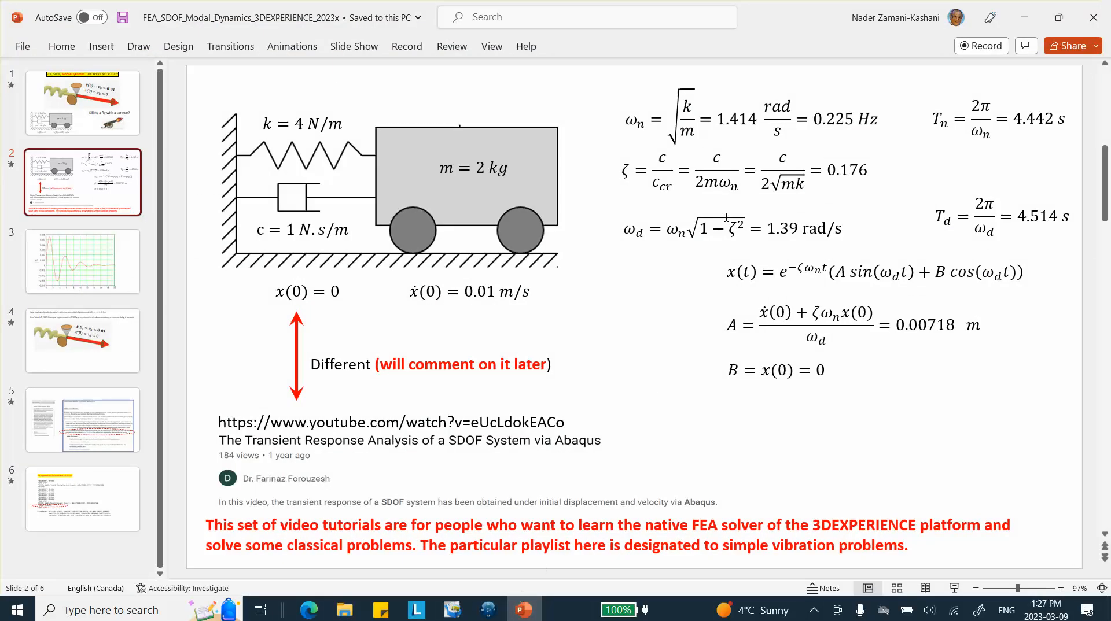
pyautogui.click(1022, 17)
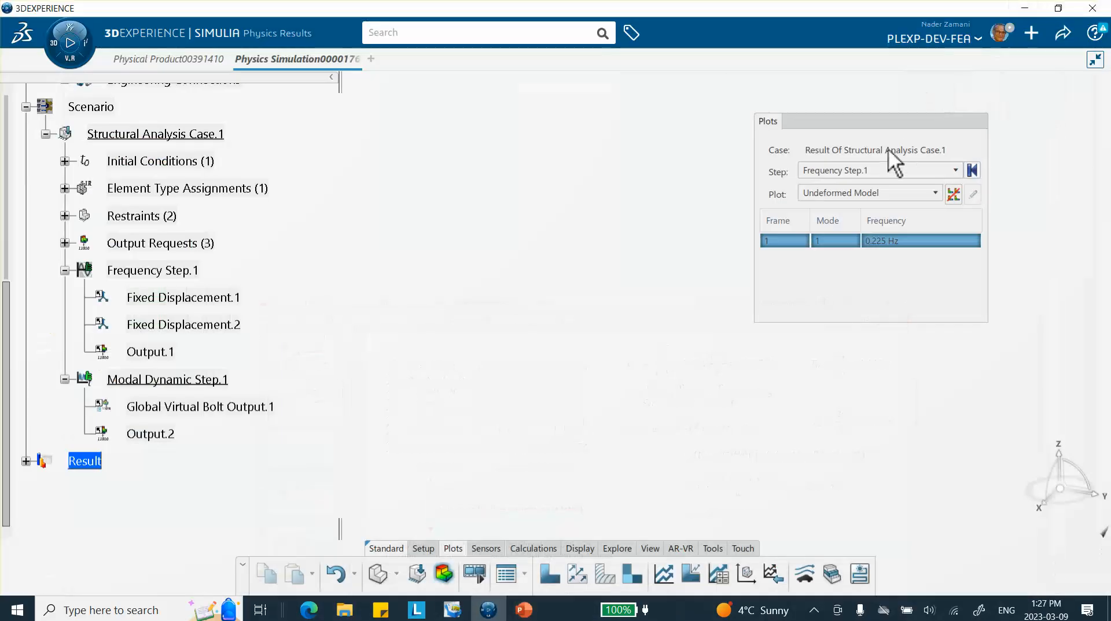
# - Switch the displayed results of the structural analysis case to Modal Dynamic Step.1
pyautogui.click(842, 197)
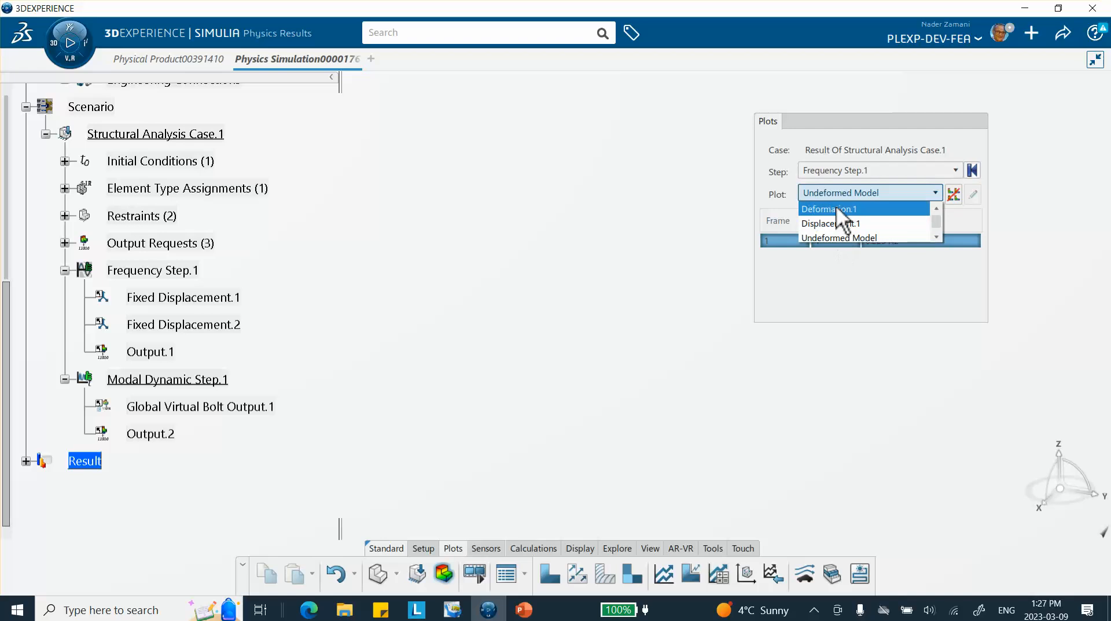
pyautogui.click(735, 169)
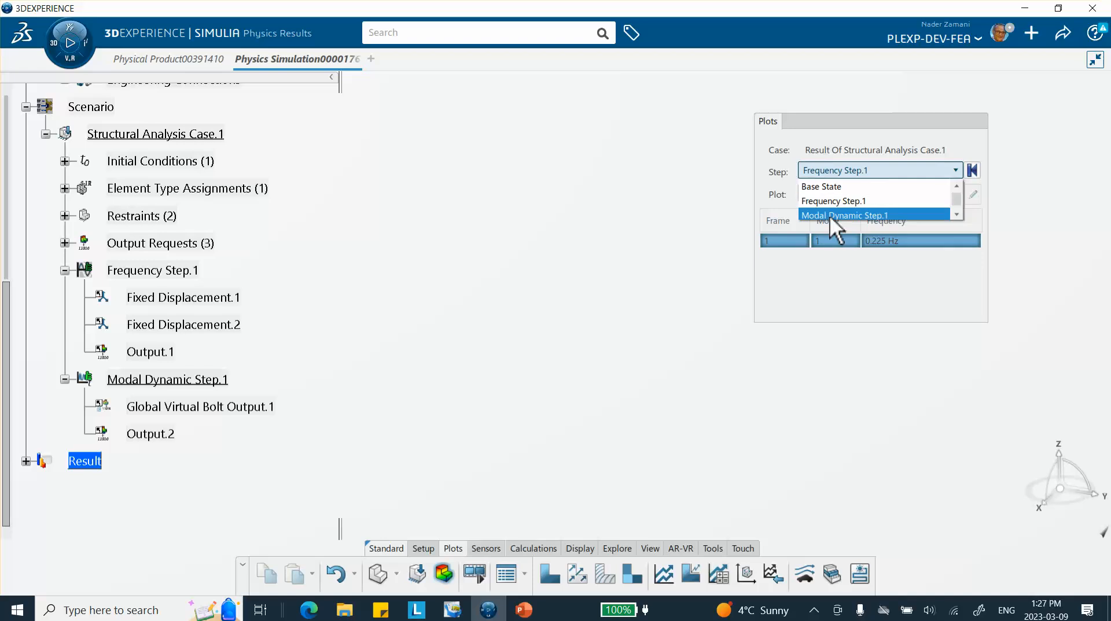
pyautogui.click(830, 215)
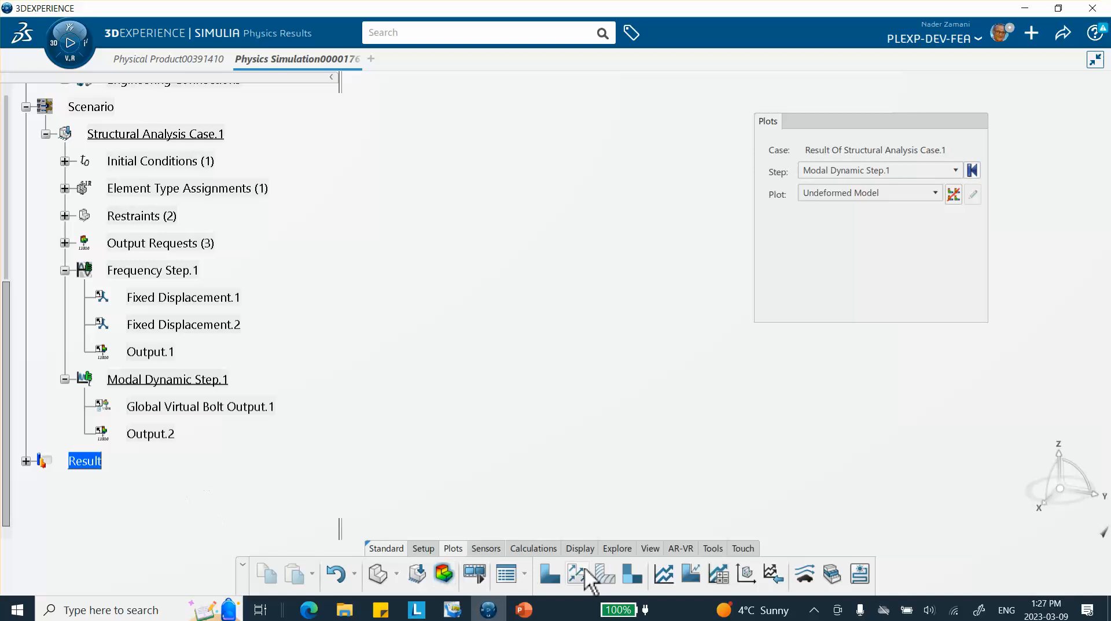
# - Create an XY plot from history of U, Translations, Vector Component 2 against time, using Modal Dynamic Step.1 and support Output.2
pyautogui.click(662, 574)
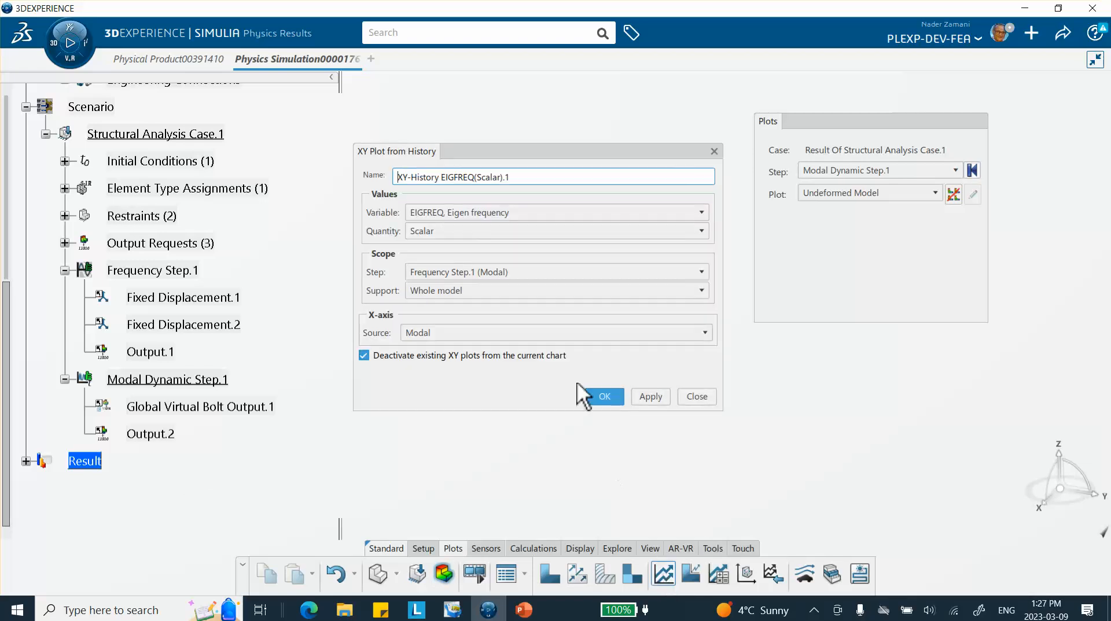
pyautogui.click(477, 213)
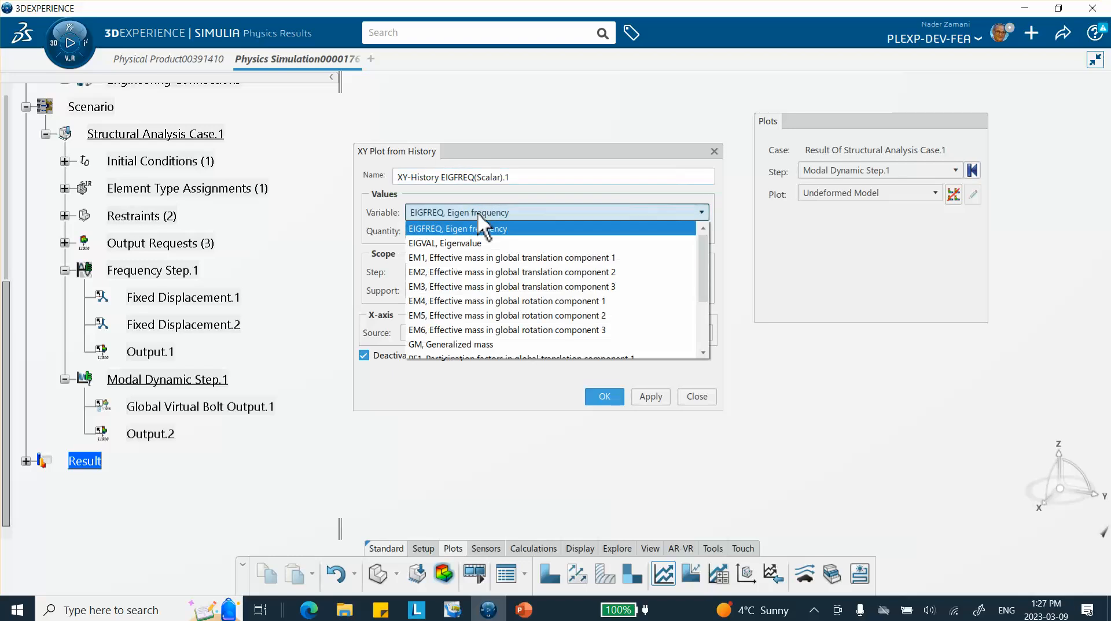
pyautogui.scroll(-3, 457, 312)
pyautogui.click(444, 352)
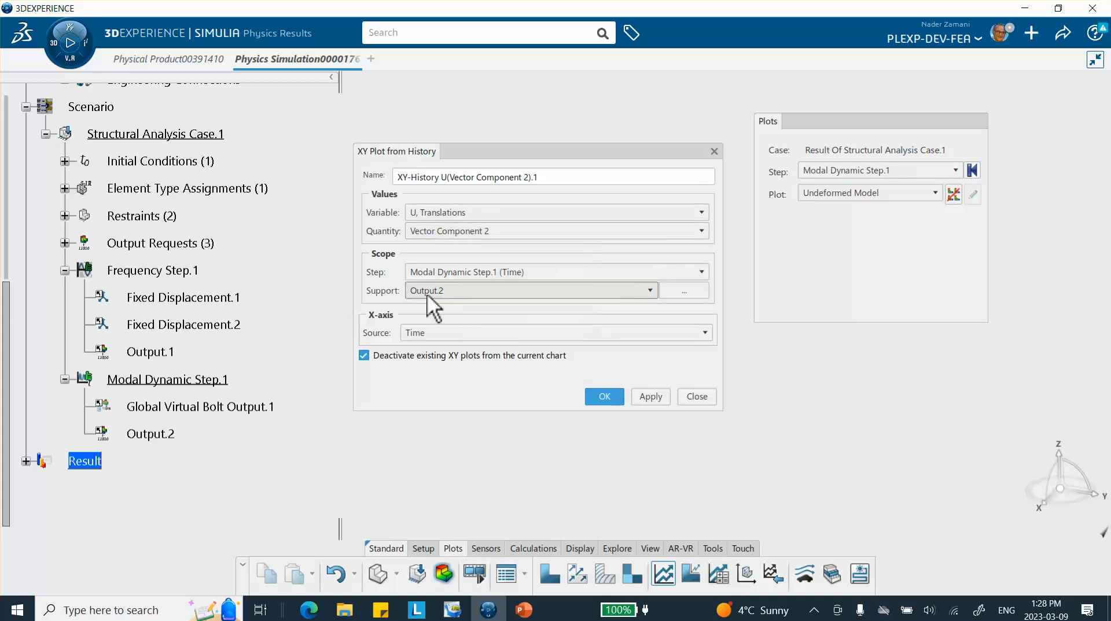
pyautogui.click(446, 269)
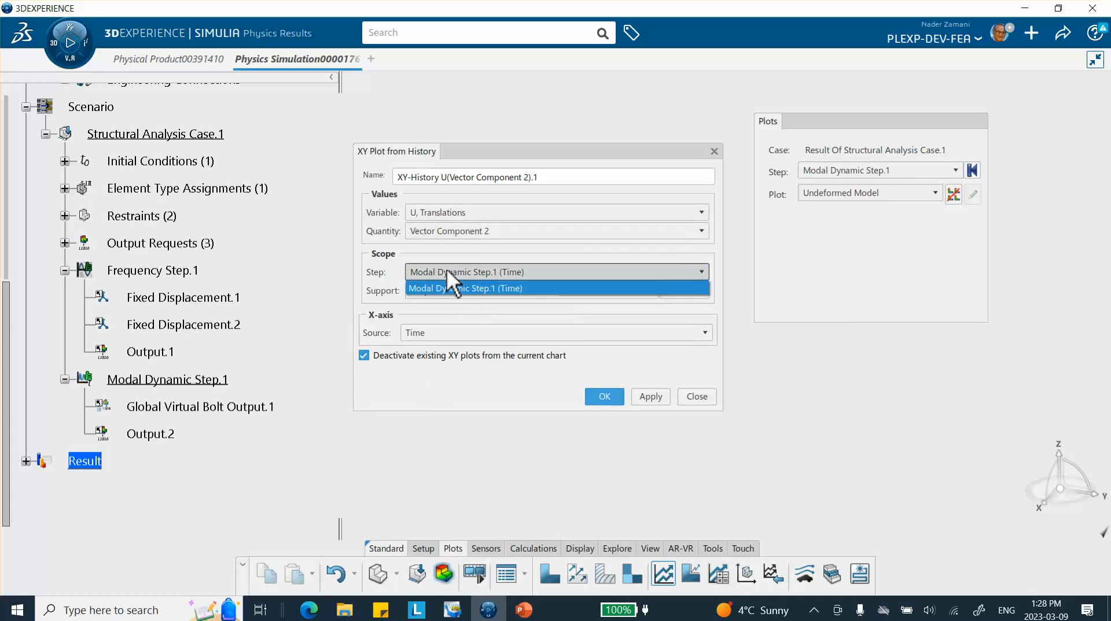
pyautogui.click(450, 268)
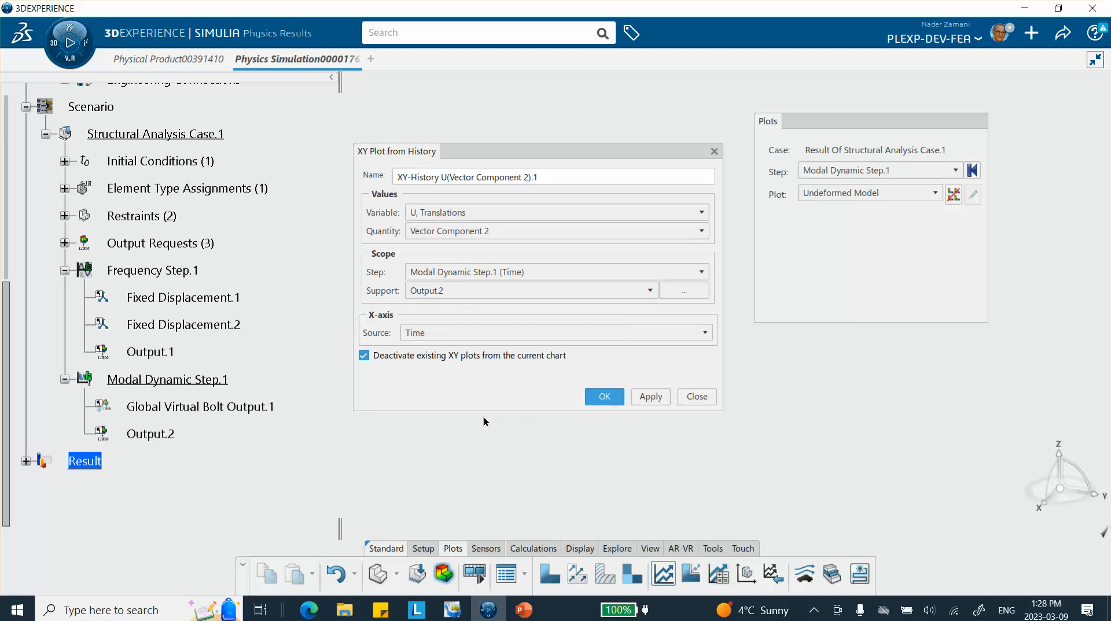
pyautogui.click(652, 395)
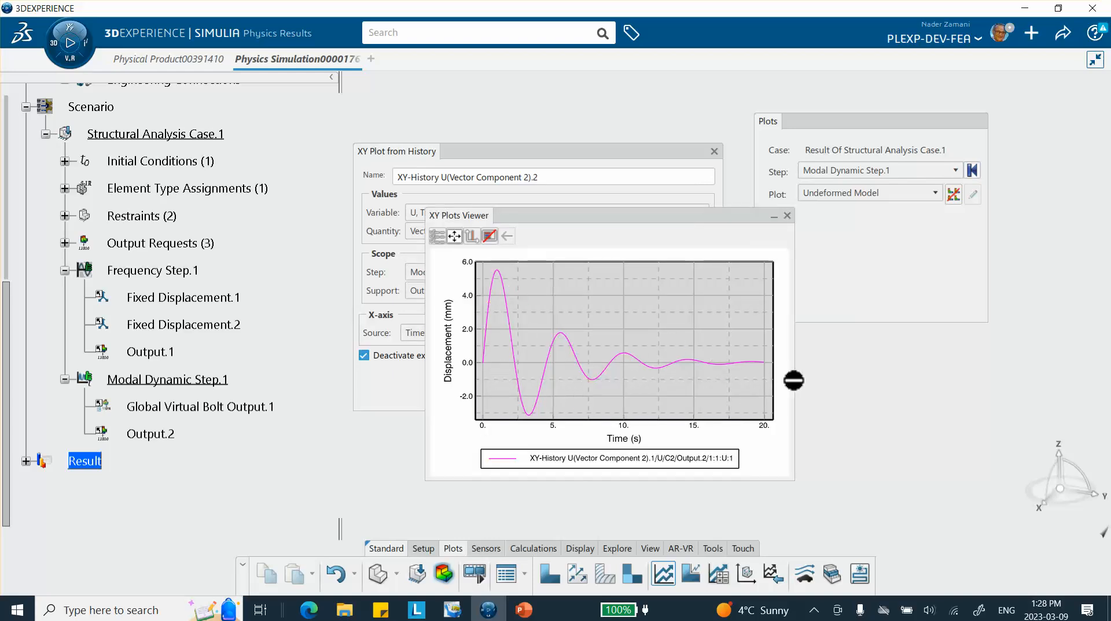
# - Compare the displacement plot with the x(t) curve on slide 3 in PowerPoint, returning to 3DEXPERIENCE and closing the plot viewer
pyautogui.click(521, 607)
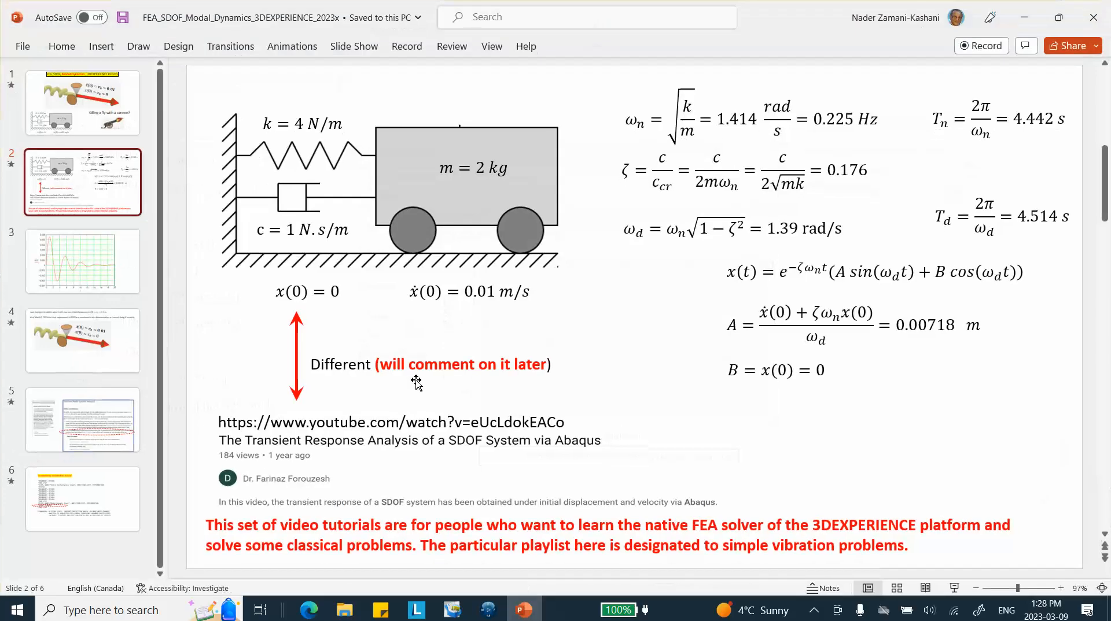
pyautogui.click(92, 278)
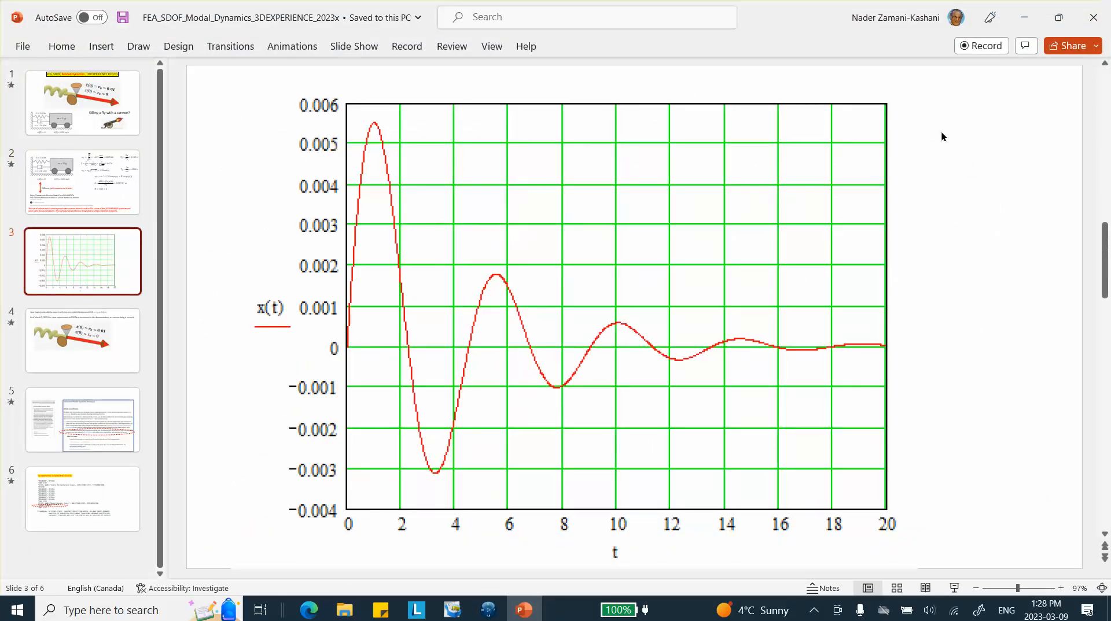
pyautogui.click(1024, 18)
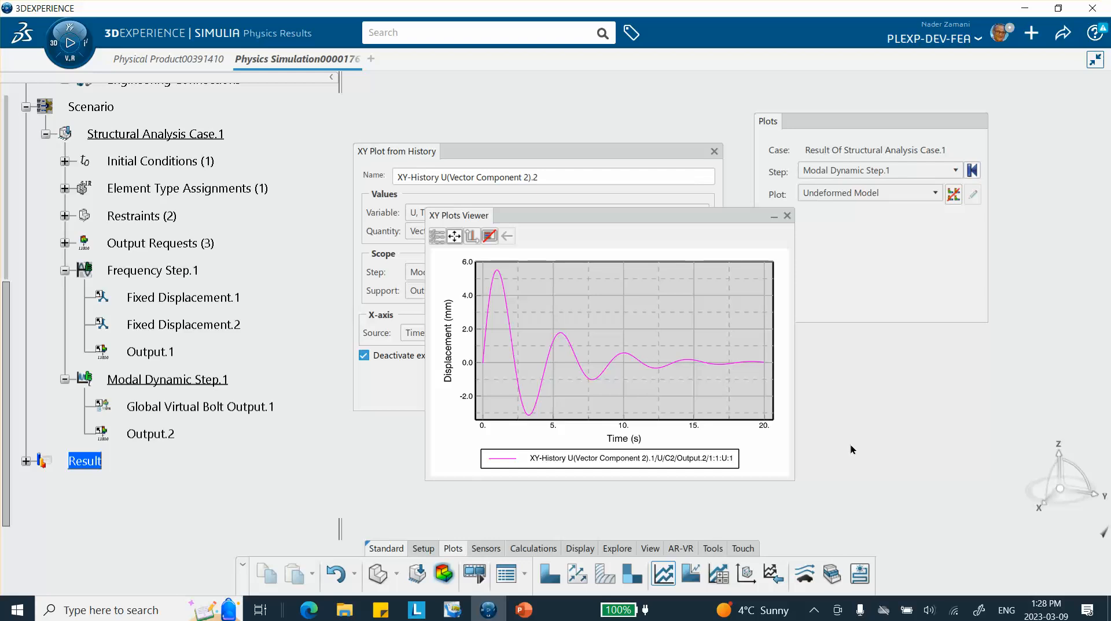
pyautogui.click(788, 215)
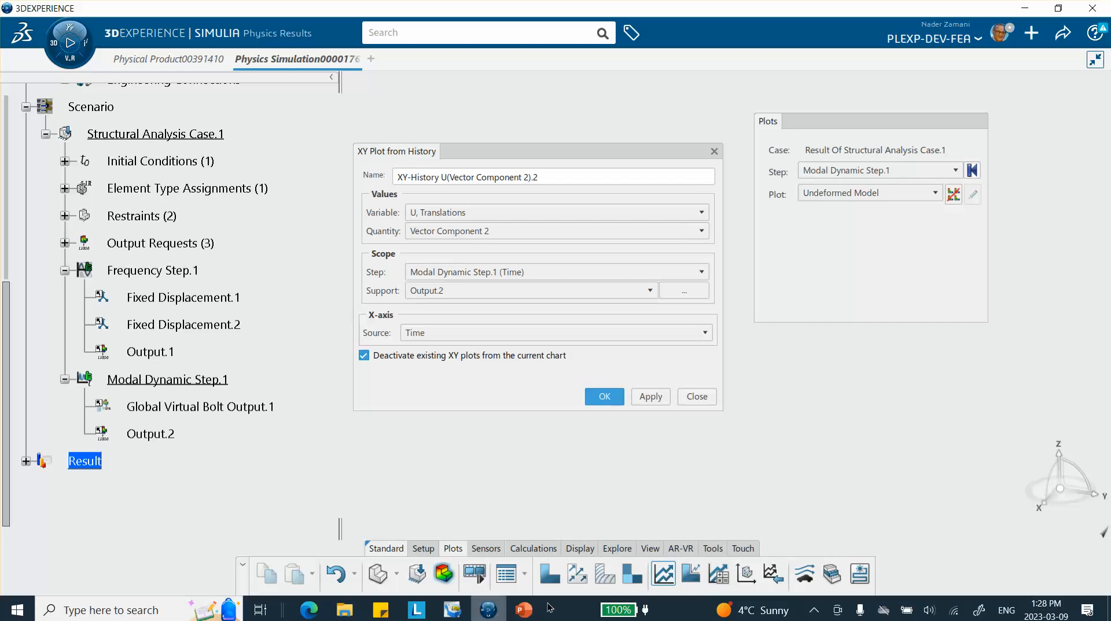
pyautogui.click(815, 611)
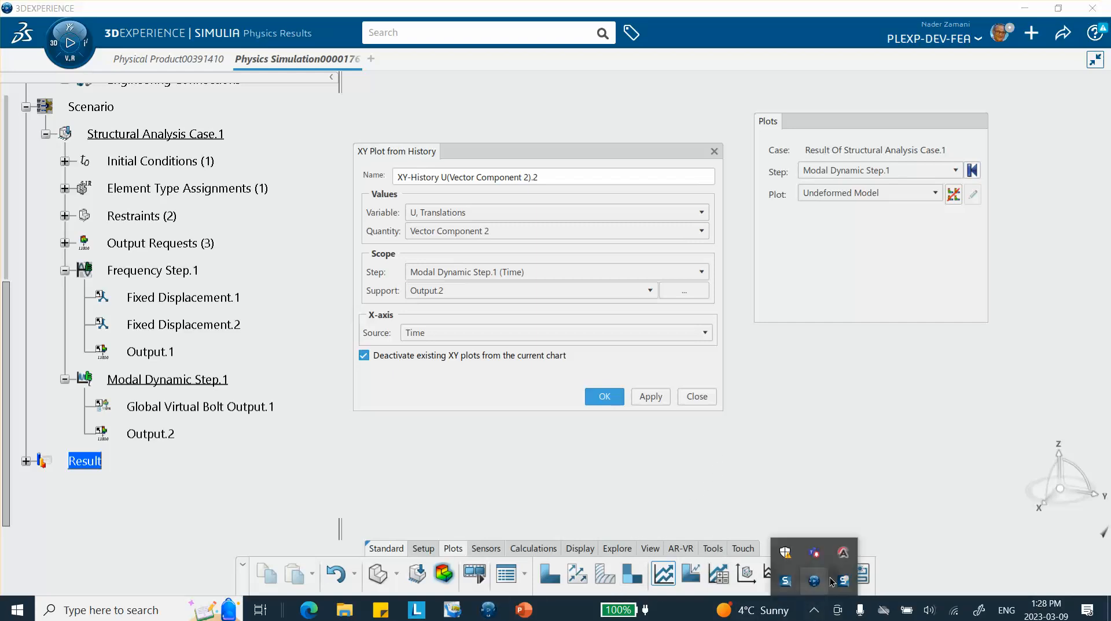